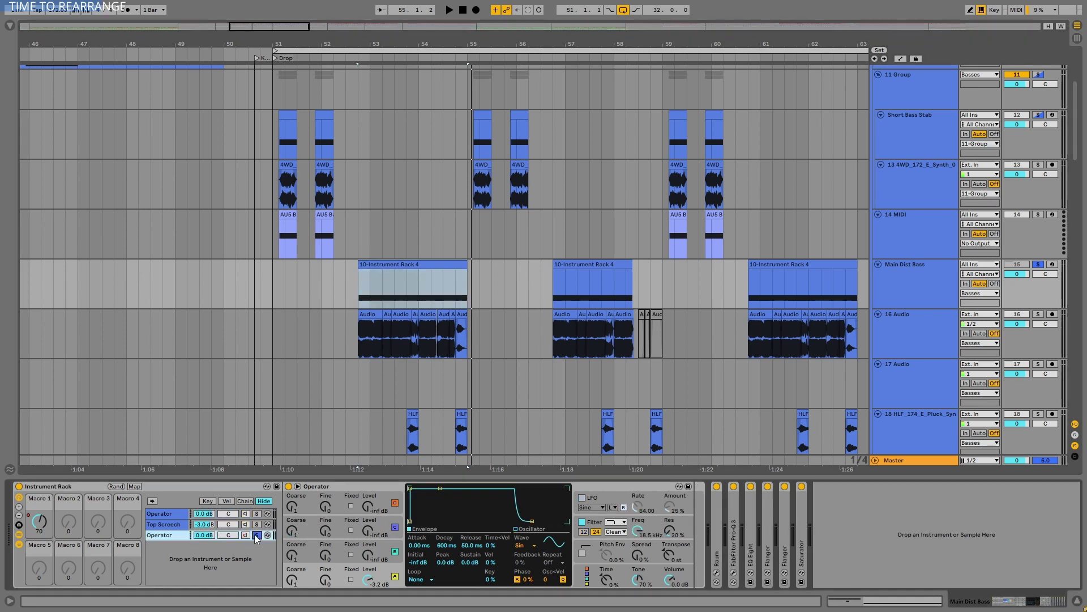
# - Audition the bass clip with the lowest Operator chain soloed and display the Basses group's effect devices
pyautogui.press('space')
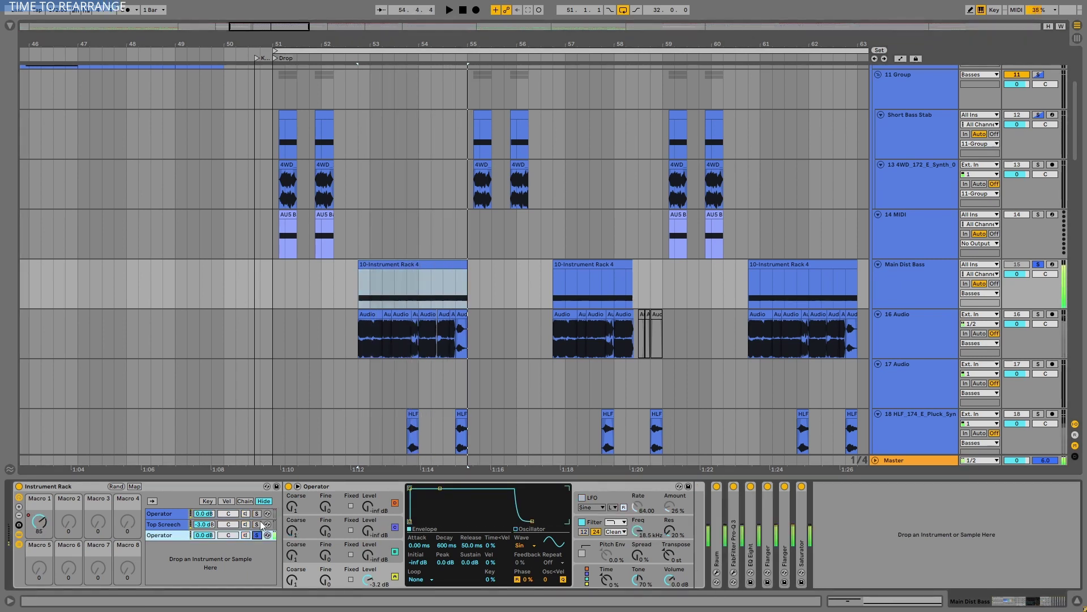
pyautogui.press('space')
pyautogui.scroll(5, 614, 290)
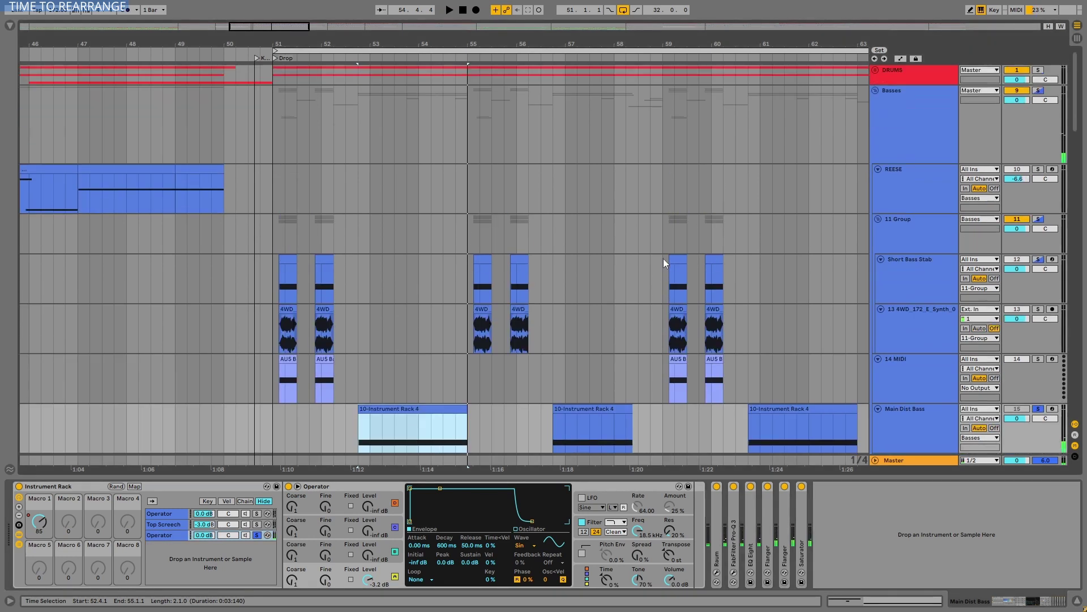
pyautogui.click(891, 109)
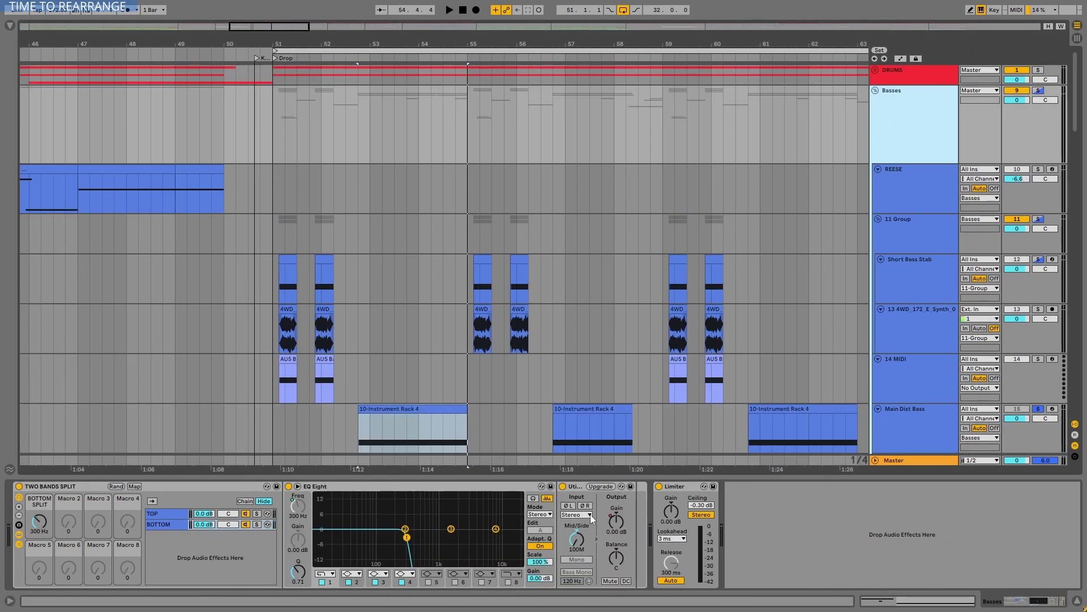
# - Return to the Main Dist Bass track's devices and play its first bass clip
pyautogui.scroll(-8, 893, 141)
pyautogui.click(895, 182)
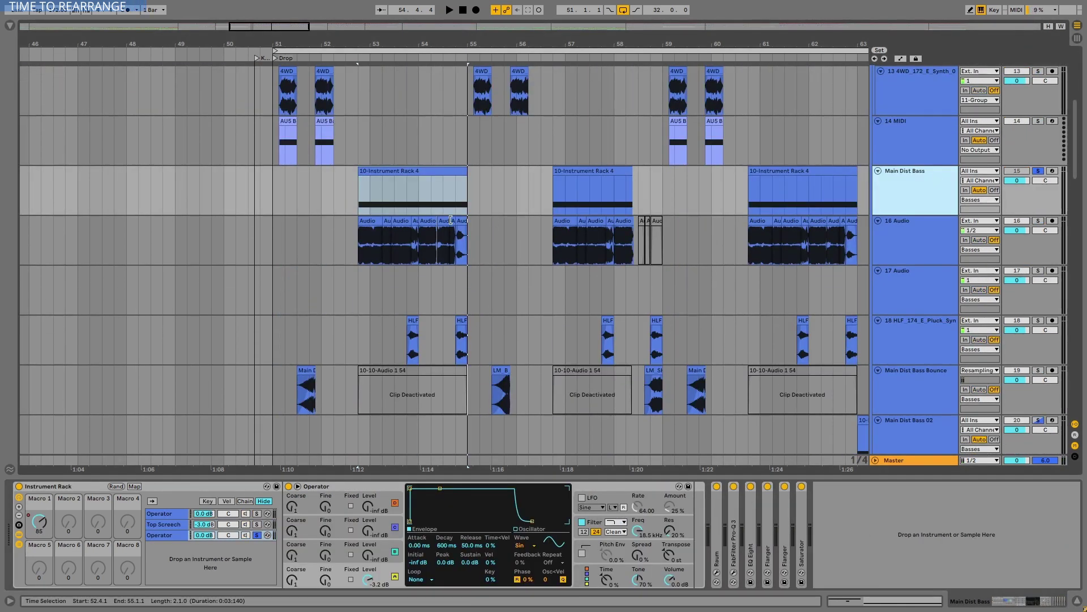
pyautogui.press('space')
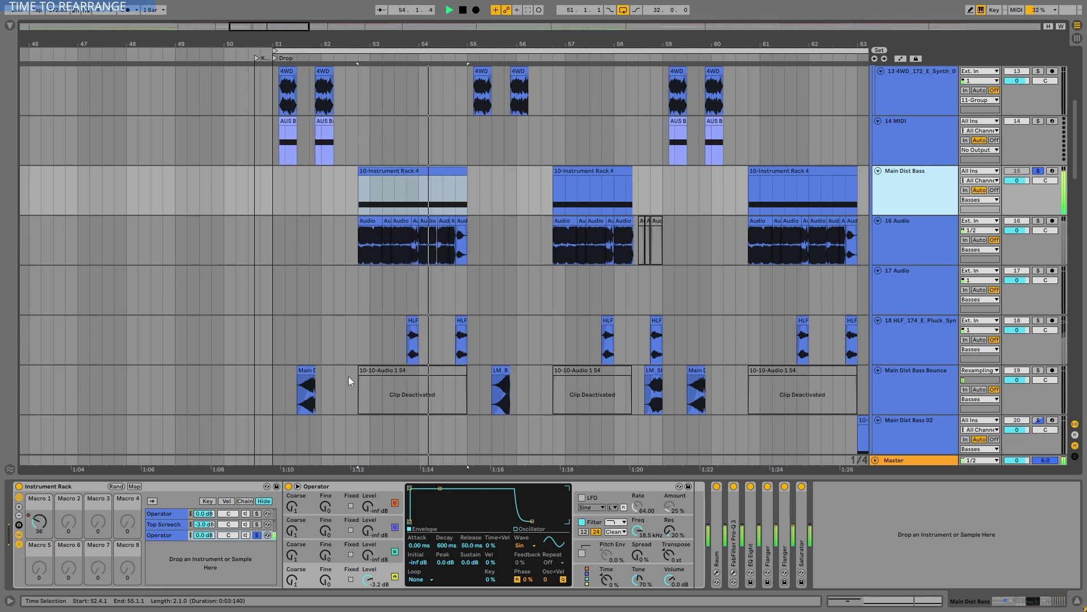
pyautogui.press('space')
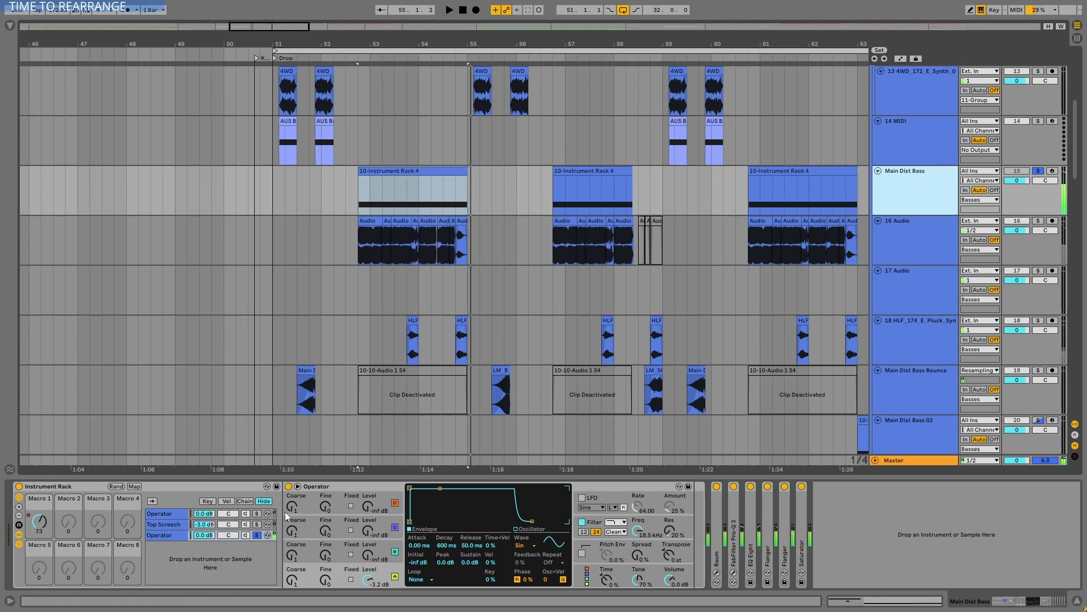
# - Audition the bass clip with the Top Screech chain soloed and with the first Operator chain soloed
pyautogui.click(257, 524)
pyautogui.press('space')
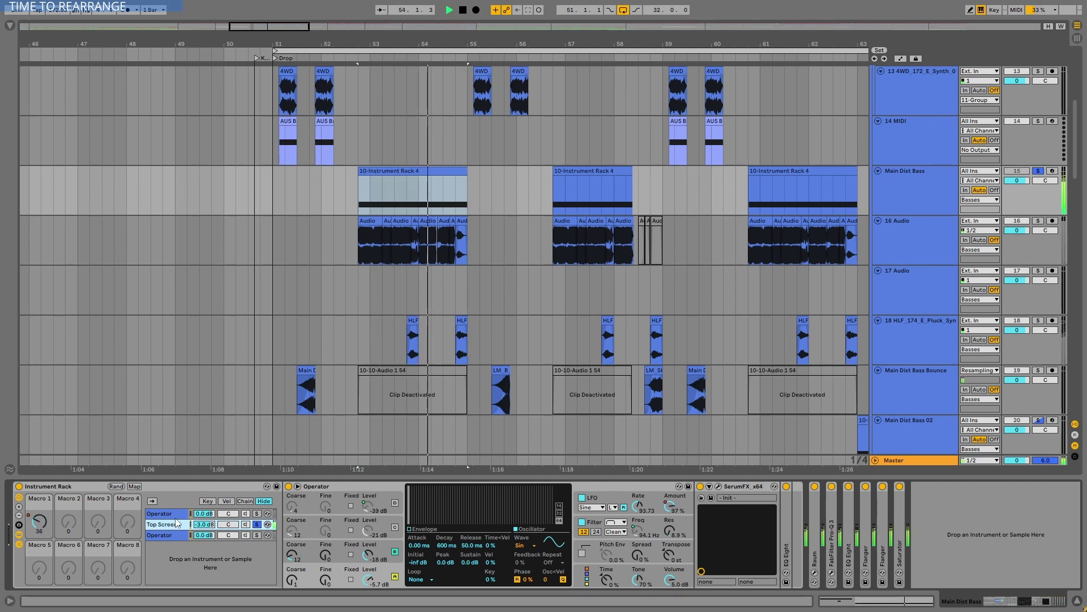
pyautogui.click(166, 516)
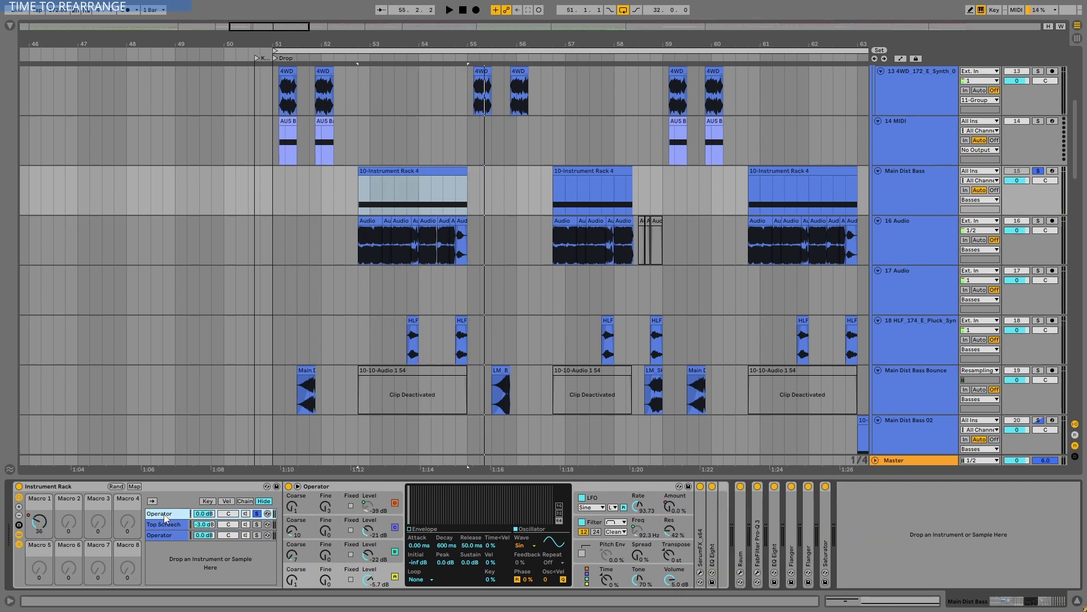
pyautogui.press('space')
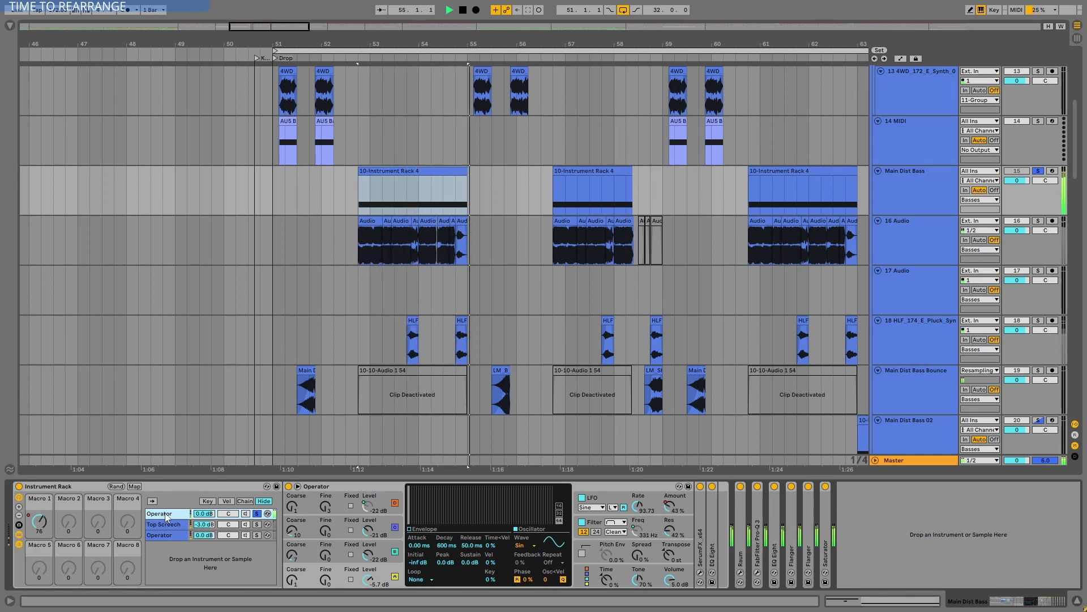
pyautogui.press('space')
# - Unsolo the first Operator chain and play the bass clip with all three rack chains together
pyautogui.click(257, 514)
pyautogui.press('space')
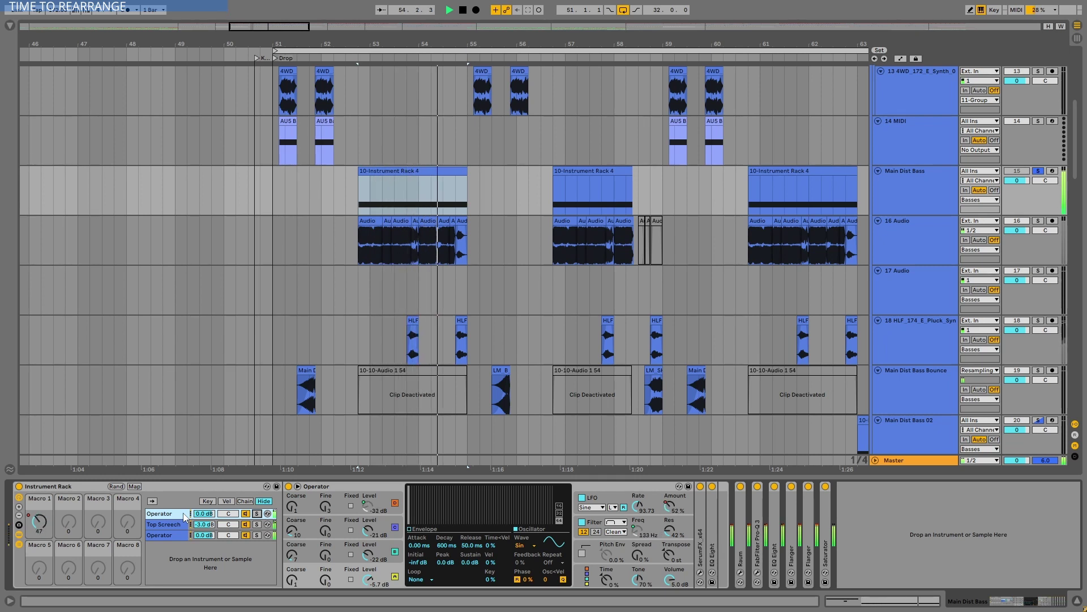
pyautogui.press('space')
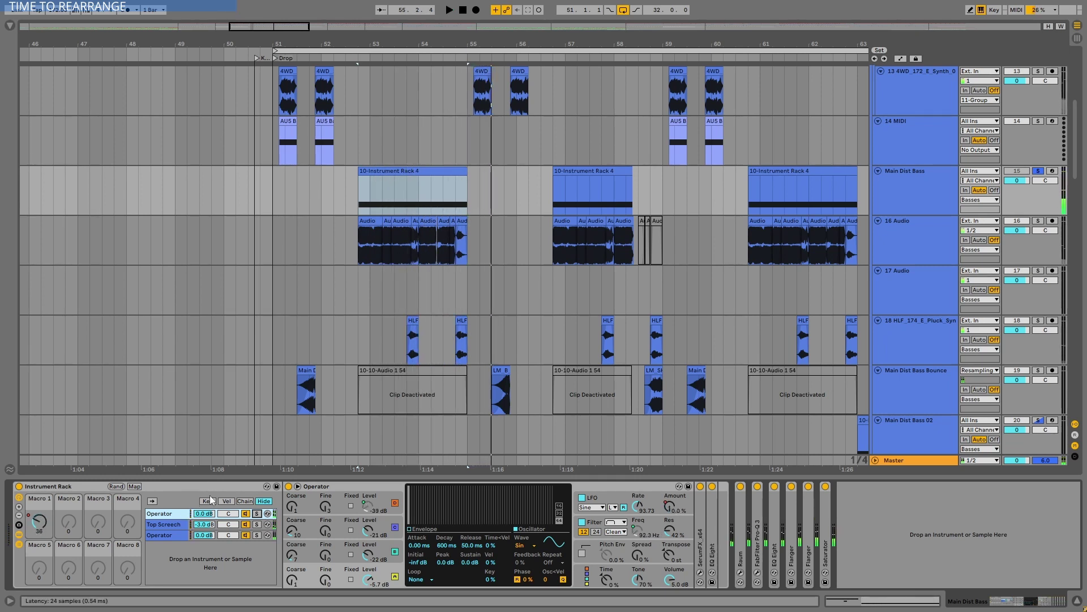
# - Inspect the Raum device and view FabFilter Pro-Q 3's EQ curve in its plug-in window, closing it when done
pyautogui.doubleClick(745, 487)
pyautogui.doubleClick(767, 488)
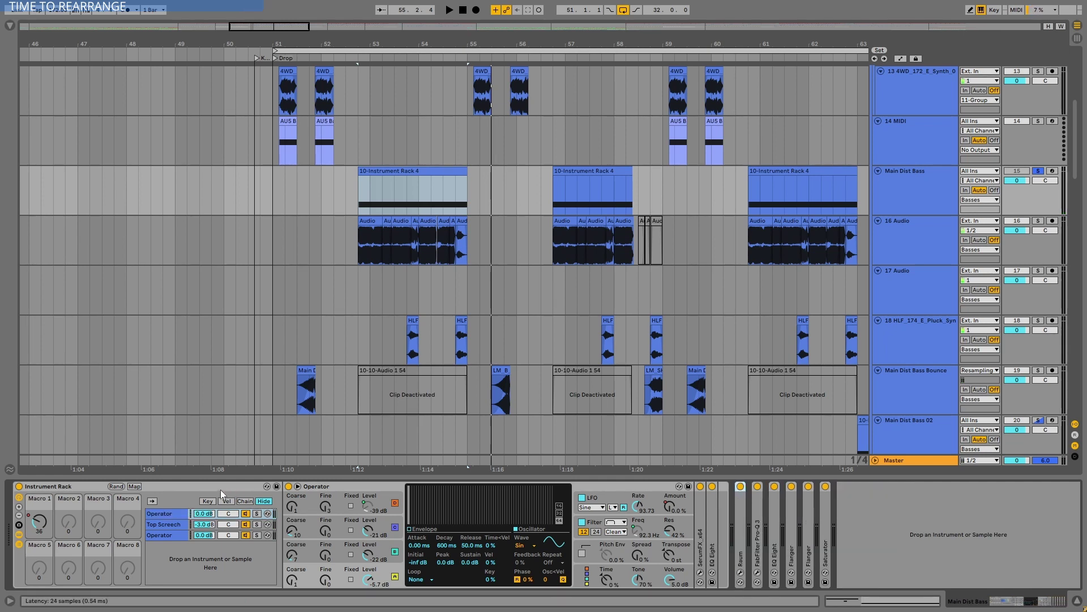
pyautogui.click(188, 520)
pyautogui.doubleClick(761, 511)
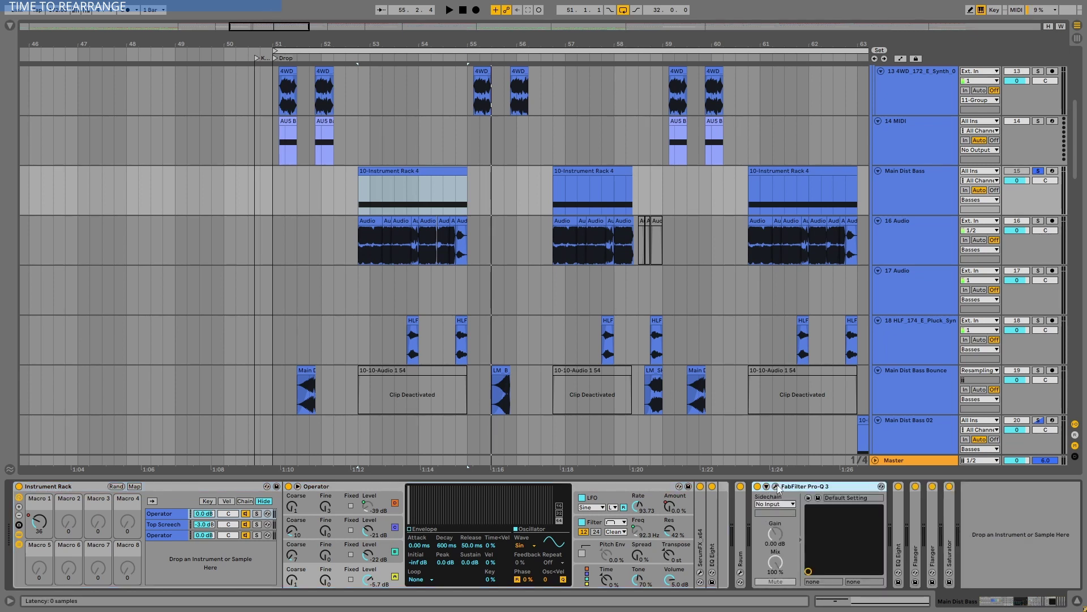
pyautogui.click(776, 486)
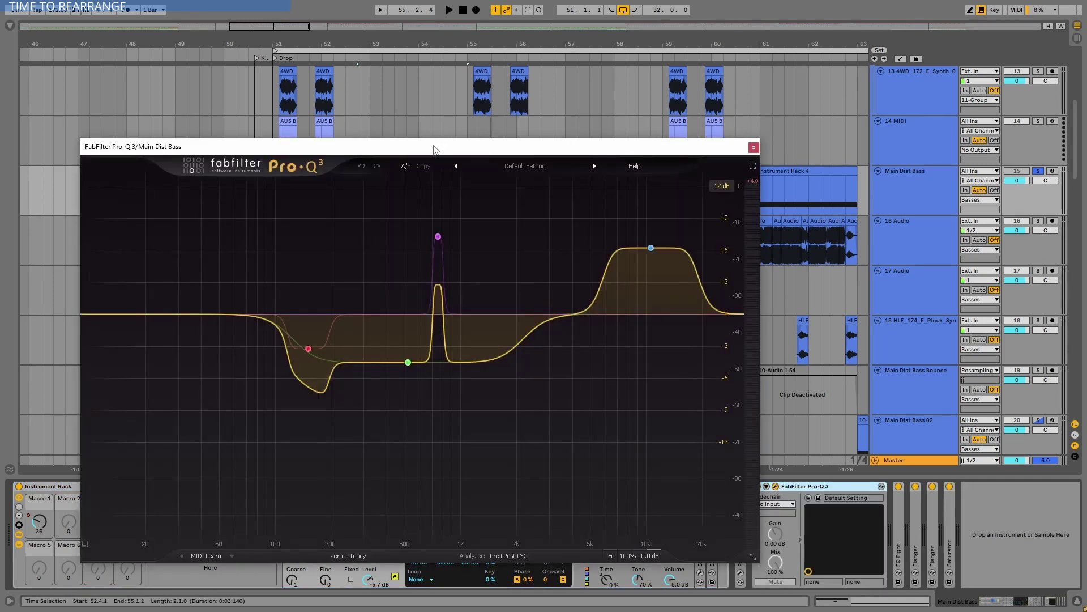
pyautogui.click(755, 148)
# - Compare the bass clip with FabFilter Pro-Q 3 bypassed and active, and fold the device
pyautogui.press('space')
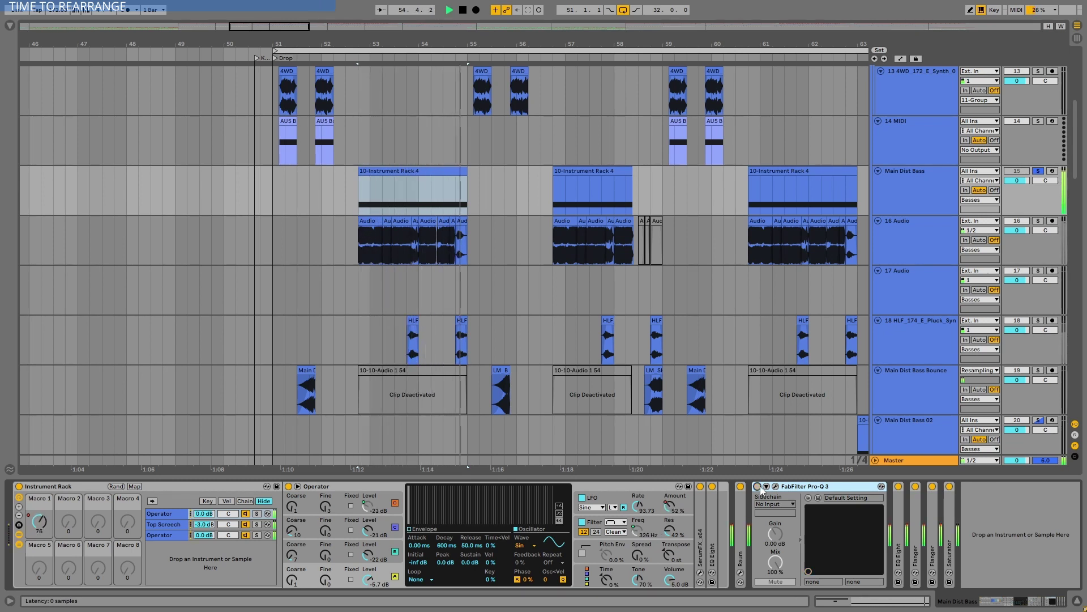
pyautogui.press('space')
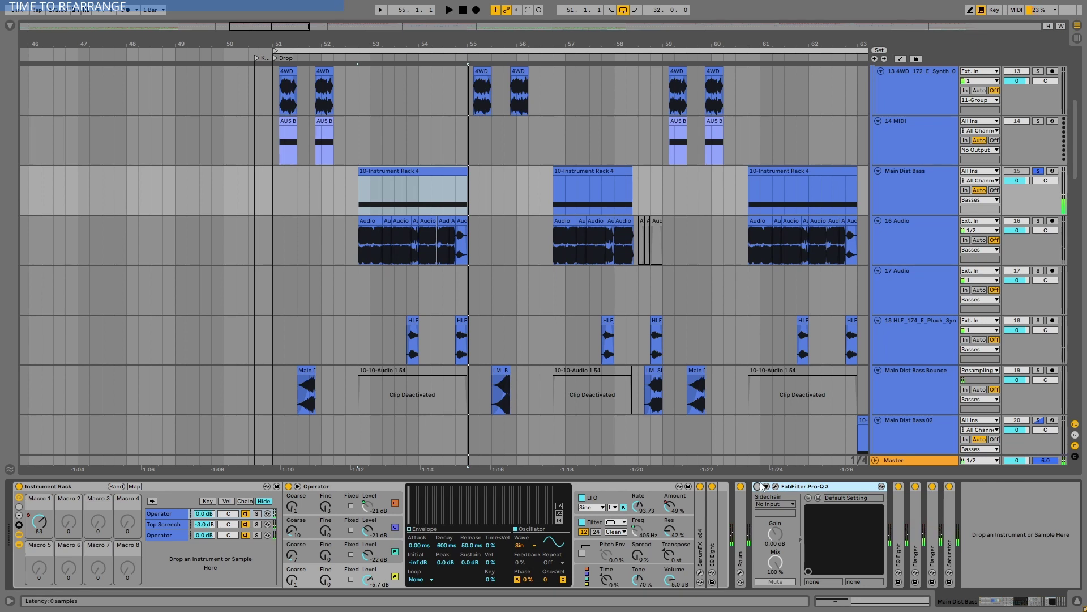
pyautogui.press('space')
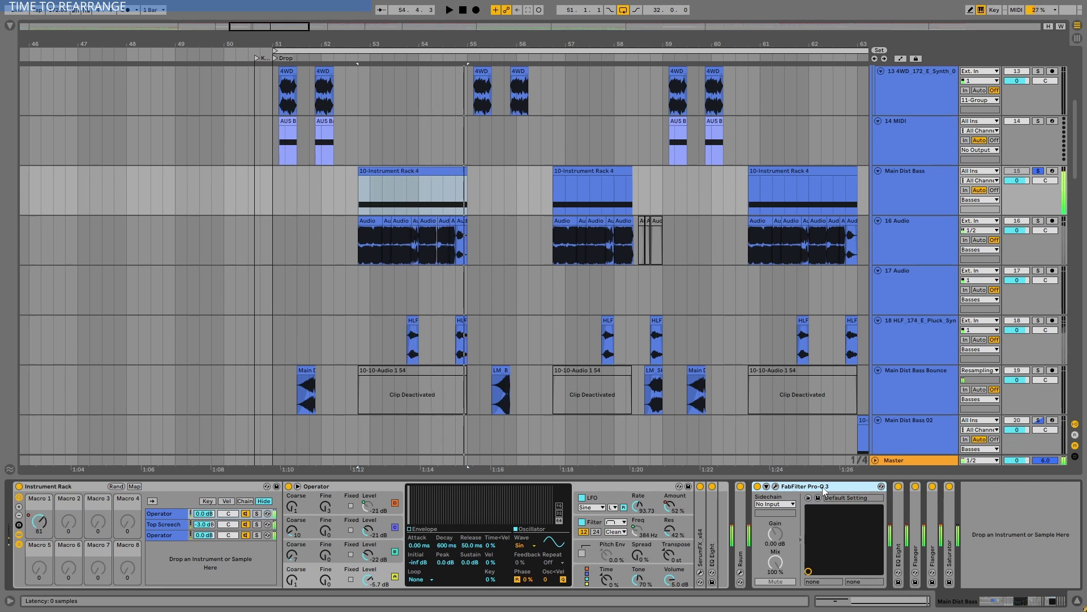
pyautogui.press('space')
pyautogui.doubleClick(822, 487)
# - Unfold the EQ Eight on Main Dist Bass and compare the clip's sound with it bypassed and active
pyautogui.doubleClick(774, 512)
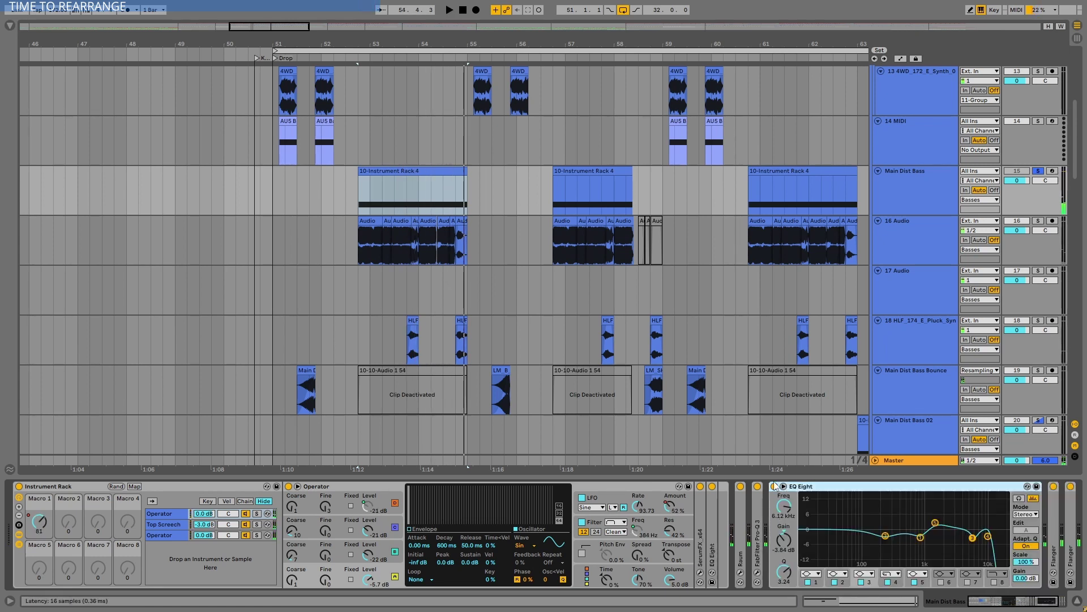
pyautogui.click(774, 486)
pyautogui.press('space')
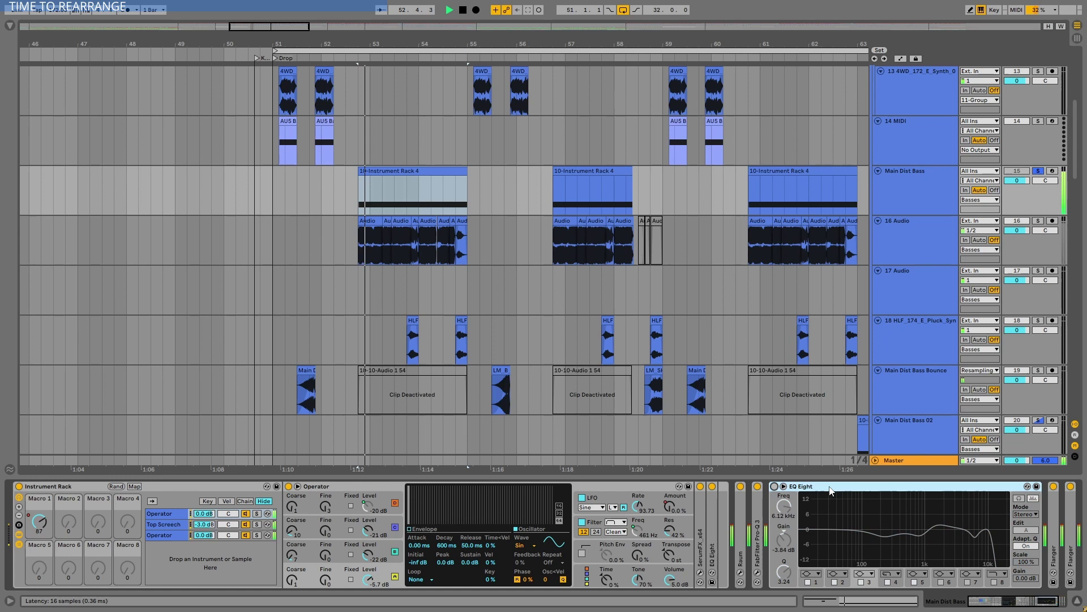
pyautogui.click(774, 486)
pyautogui.press('space')
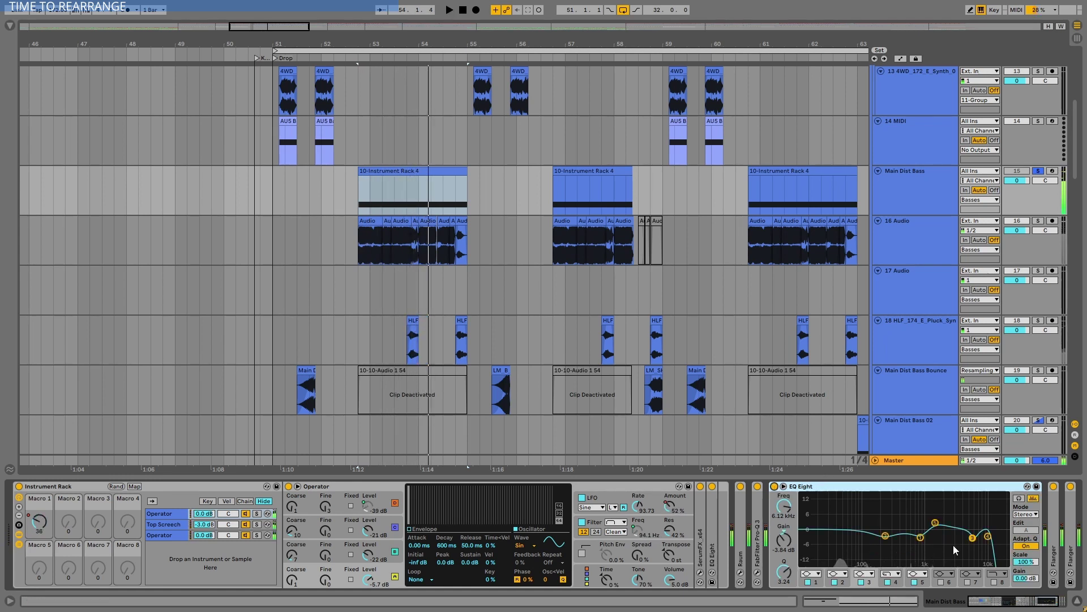
# - Fold the EQ Eight and unfold the first Flanger in the Main Dist Bass device chain
pyautogui.click(1007, 604)
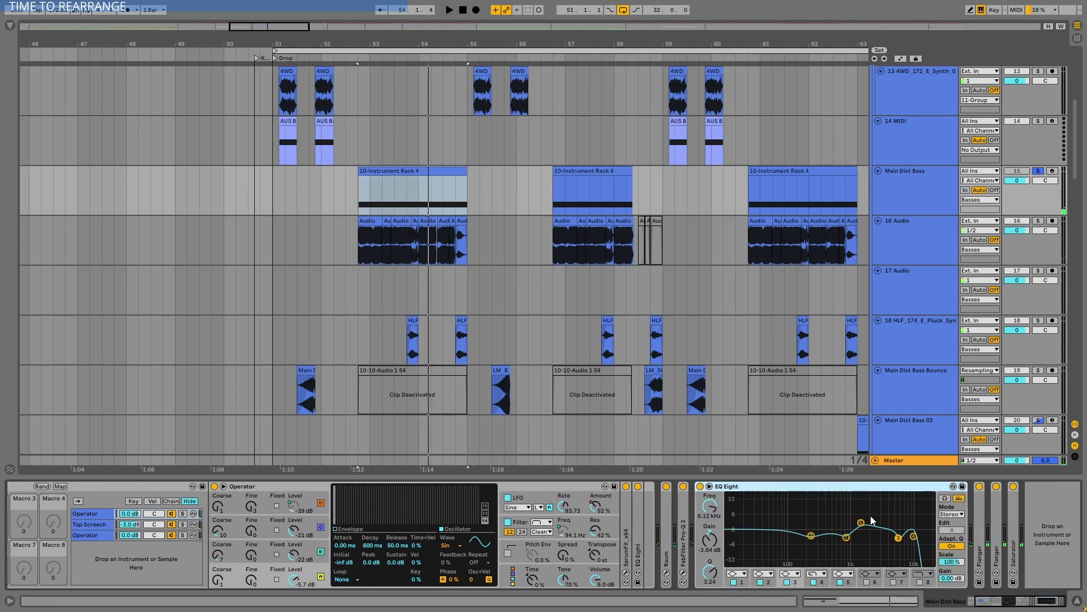
pyautogui.doubleClick(977, 517)
pyautogui.doubleClick(762, 483)
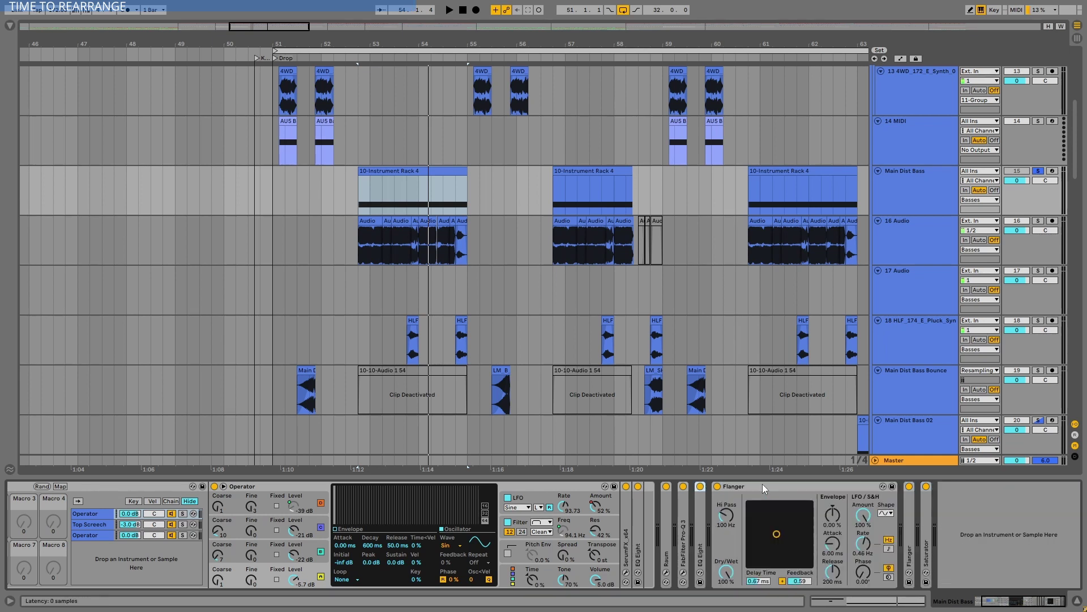
# - Compare the bass clip with the first Flanger bypassed and active, leaving it switched on
pyautogui.press('space')
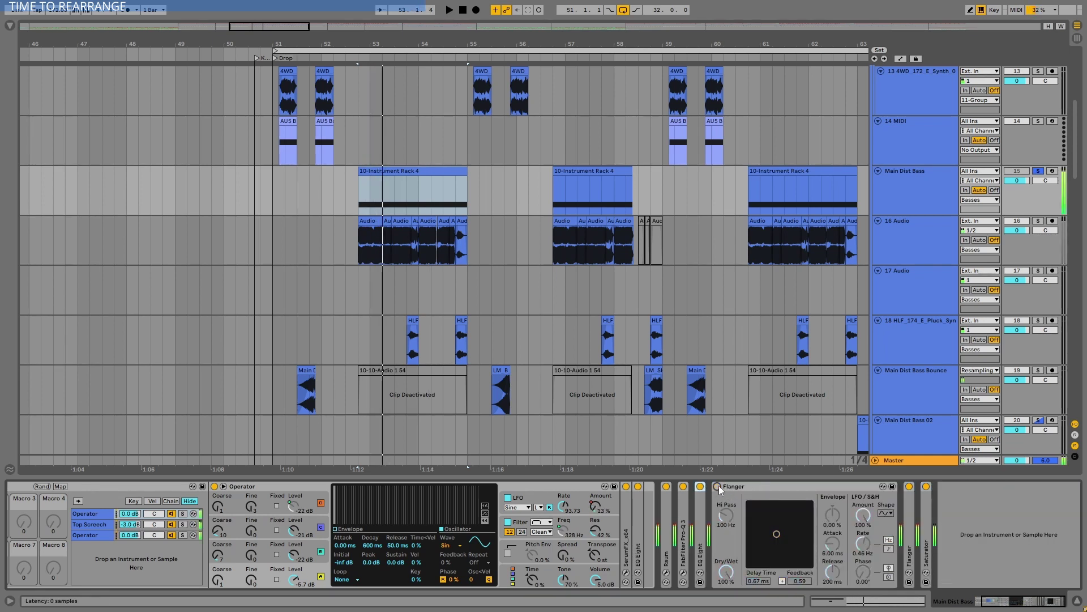
pyautogui.press('space')
pyautogui.click(763, 489)
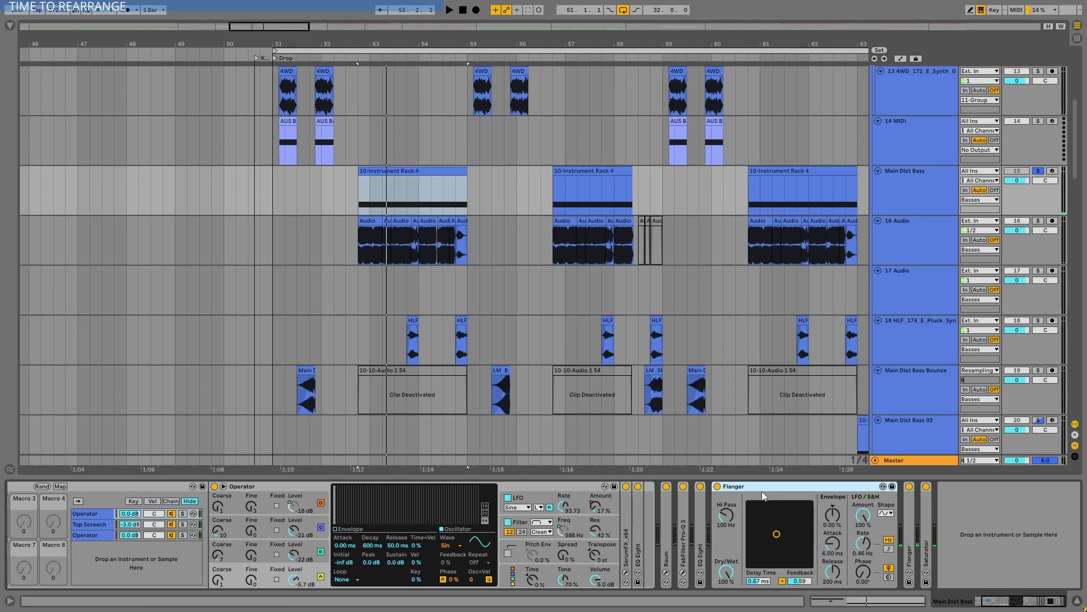
pyautogui.press('space')
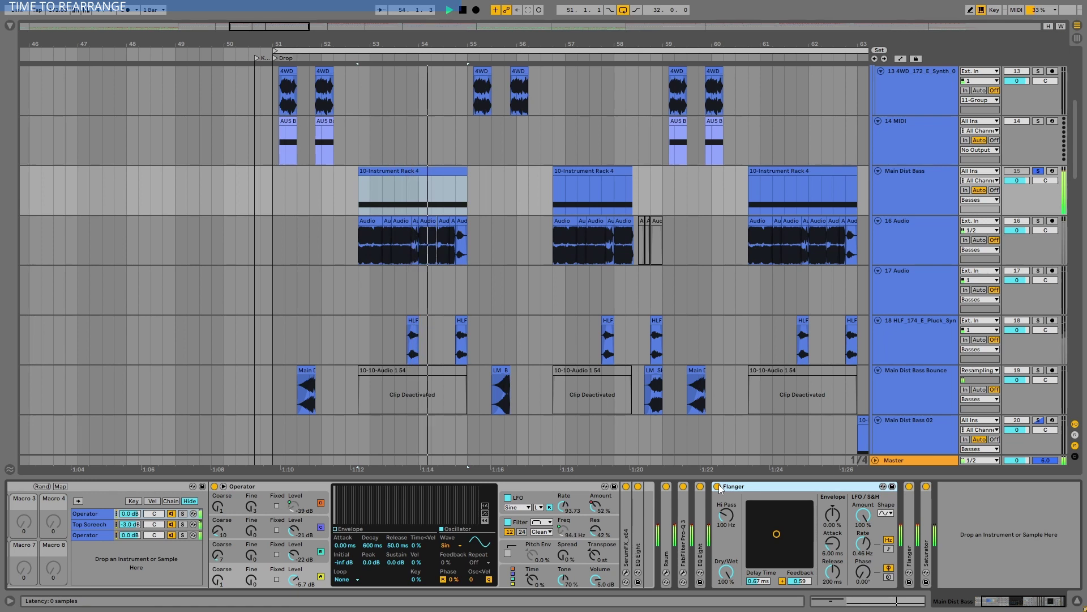
pyautogui.press('space')
pyautogui.click(718, 486)
pyautogui.click(717, 486)
pyautogui.press('space')
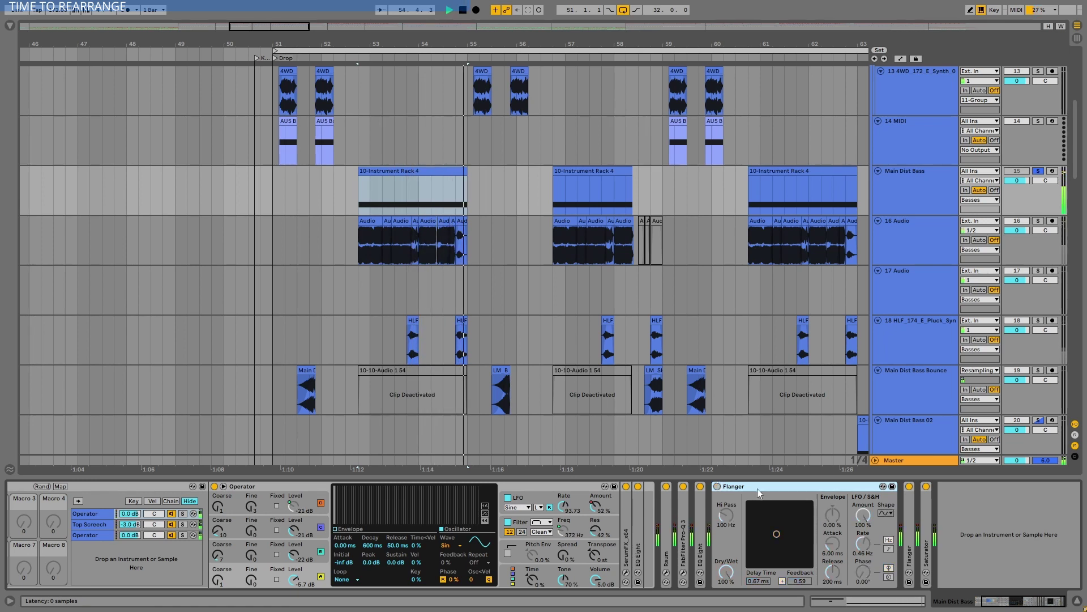
pyautogui.click(718, 486)
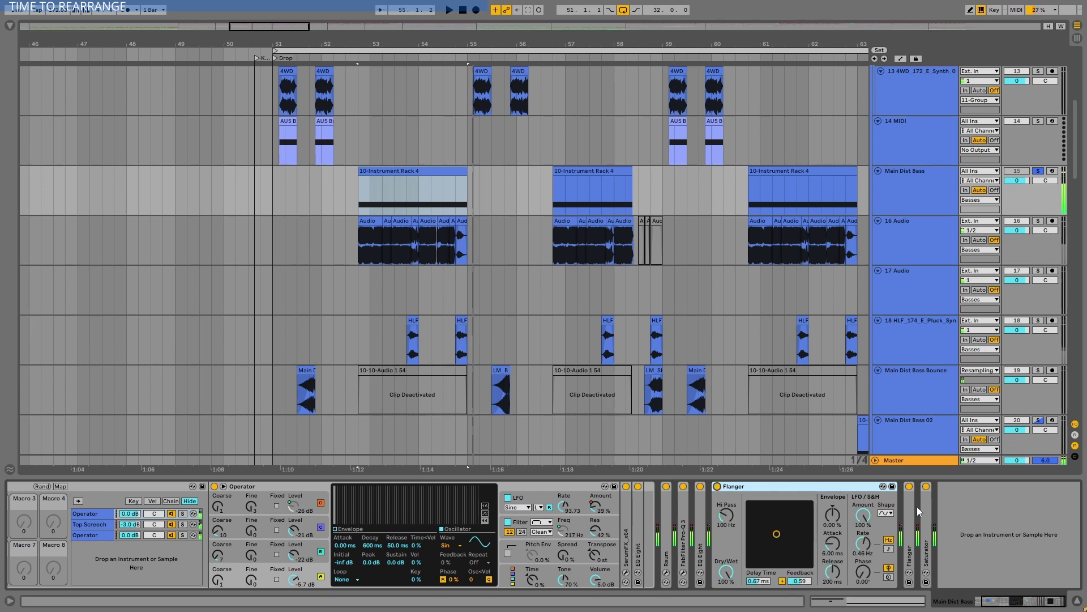
# - Unfold the second Flanger and compare the bass clip with it bypassed and active
pyautogui.hotkey('ctrl', 'v')
pyautogui.press('space')
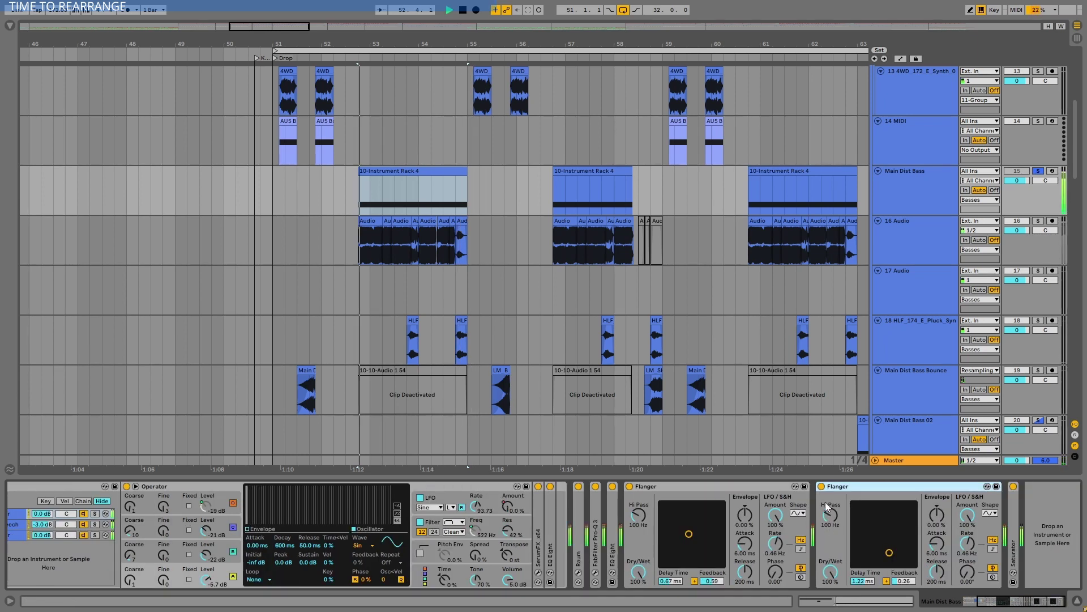
pyautogui.click(821, 486)
pyautogui.click(822, 485)
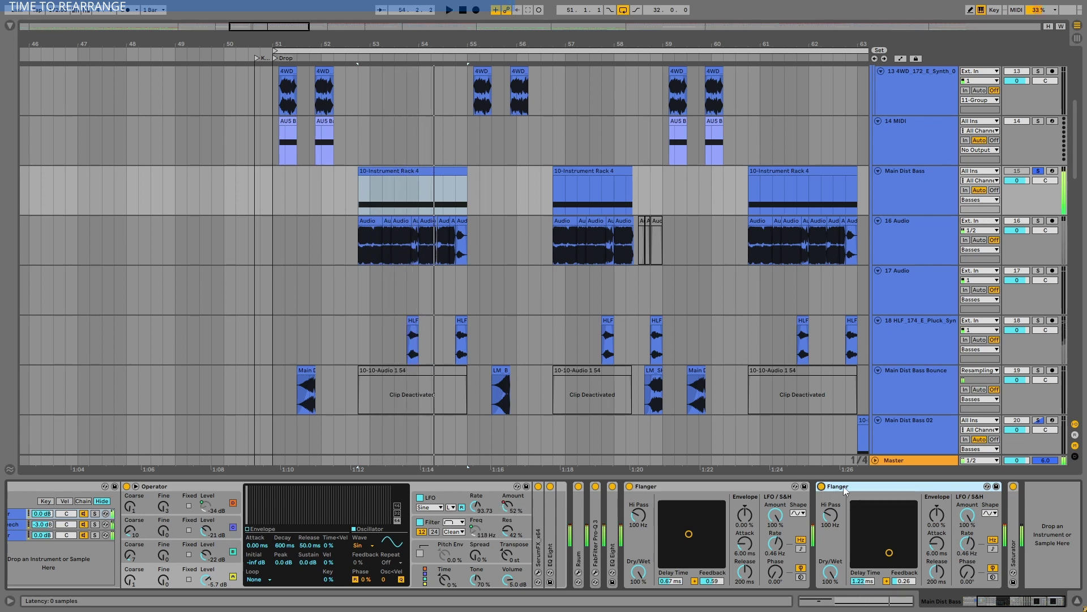
pyautogui.click(822, 486)
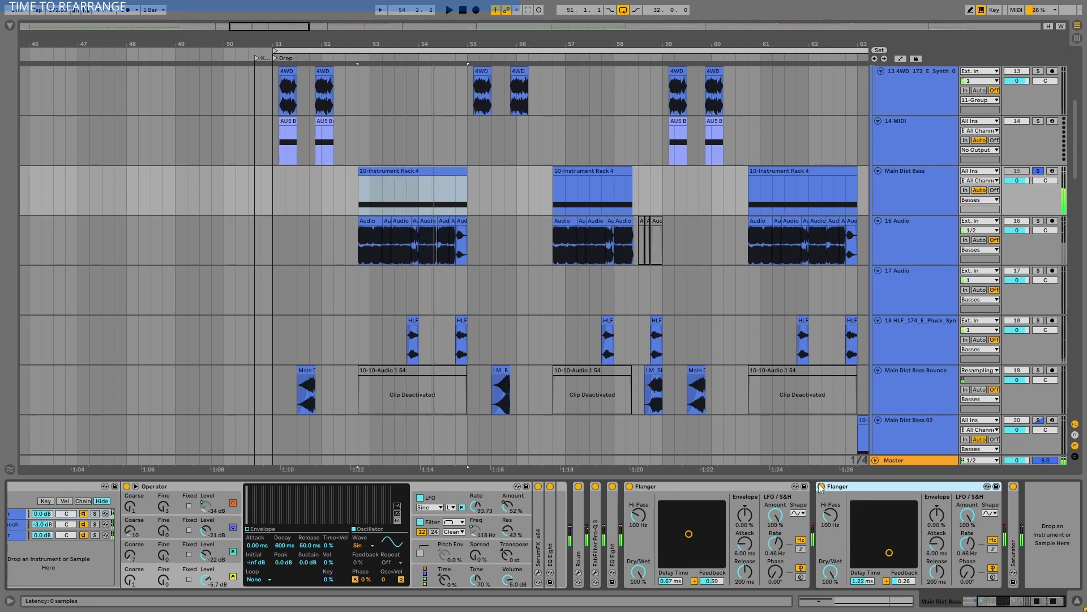
# - Play the bass clip with both Flangers bypassed, and replay it with both switched back on
pyautogui.click(630, 487)
pyautogui.press('space')
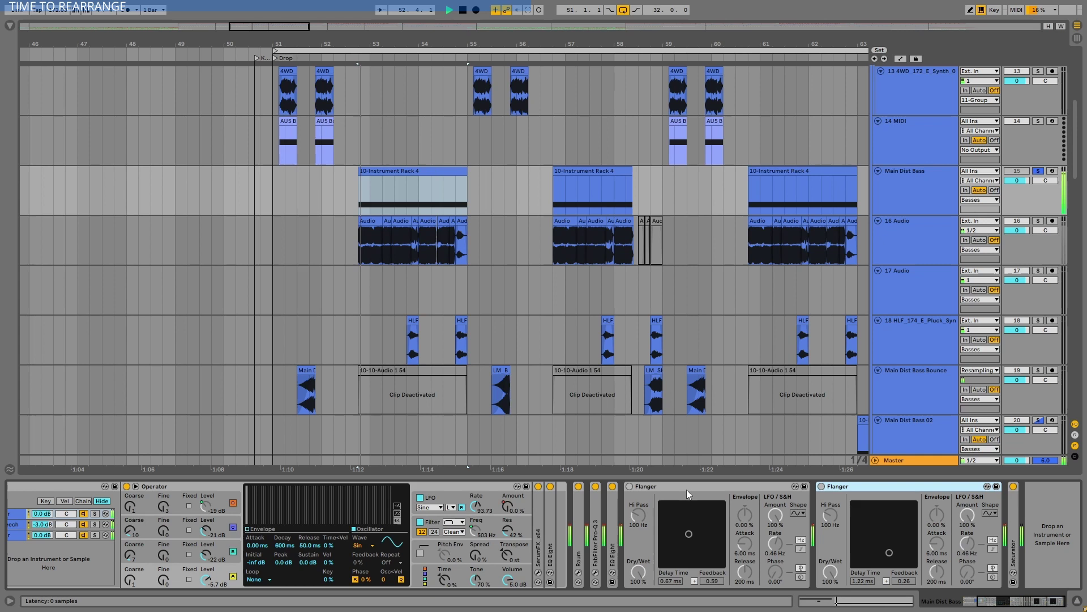
pyautogui.click(629, 486)
pyautogui.click(822, 487)
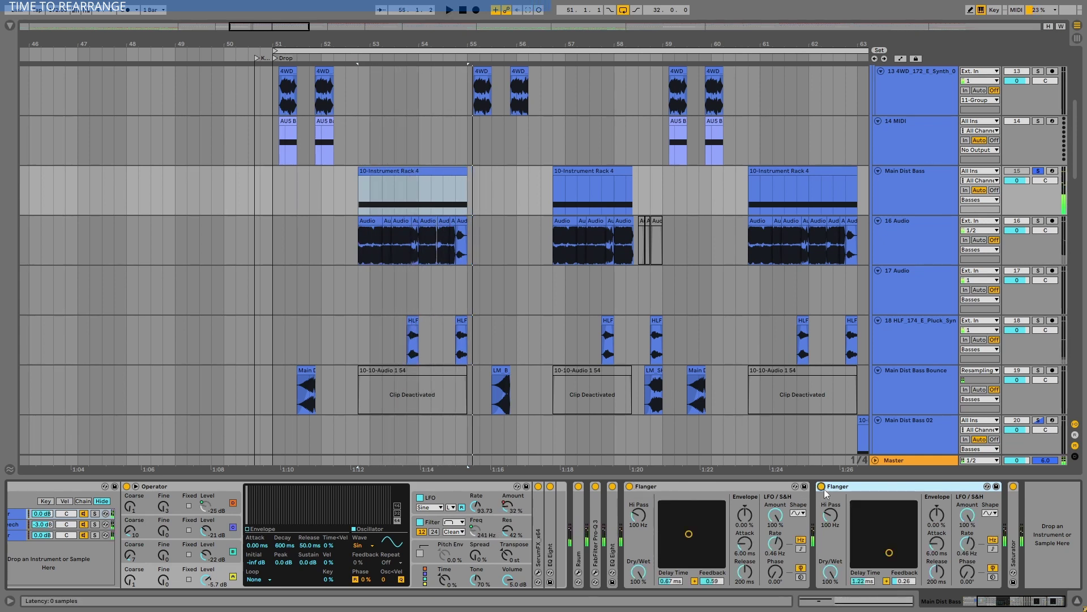
pyautogui.press('space')
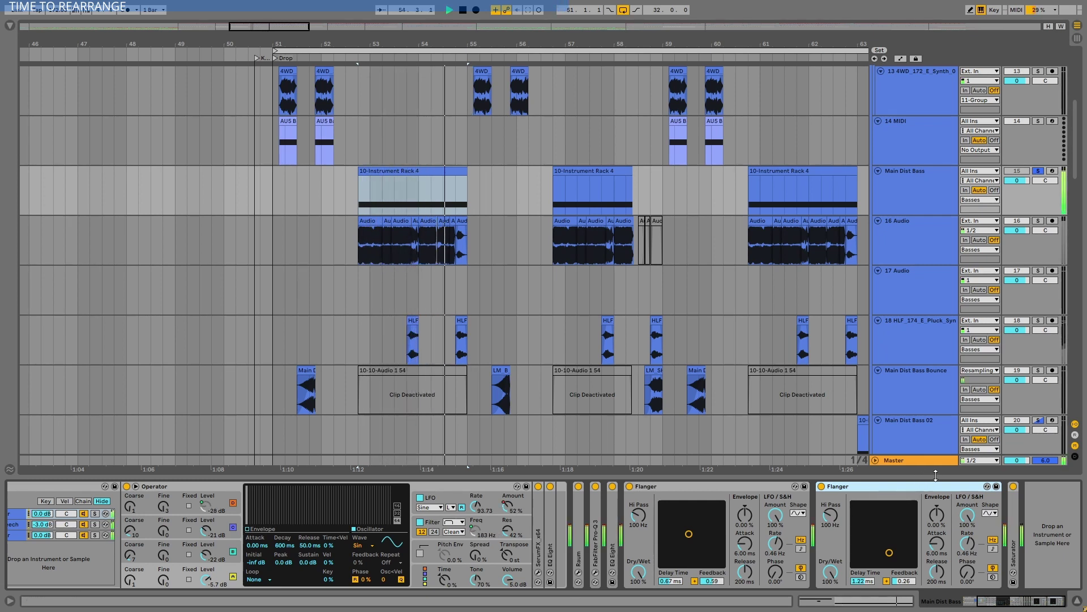
# - Unfold the Saturator at the end of the device chain and fold the first Flanger
pyautogui.doubleClick(1016, 518)
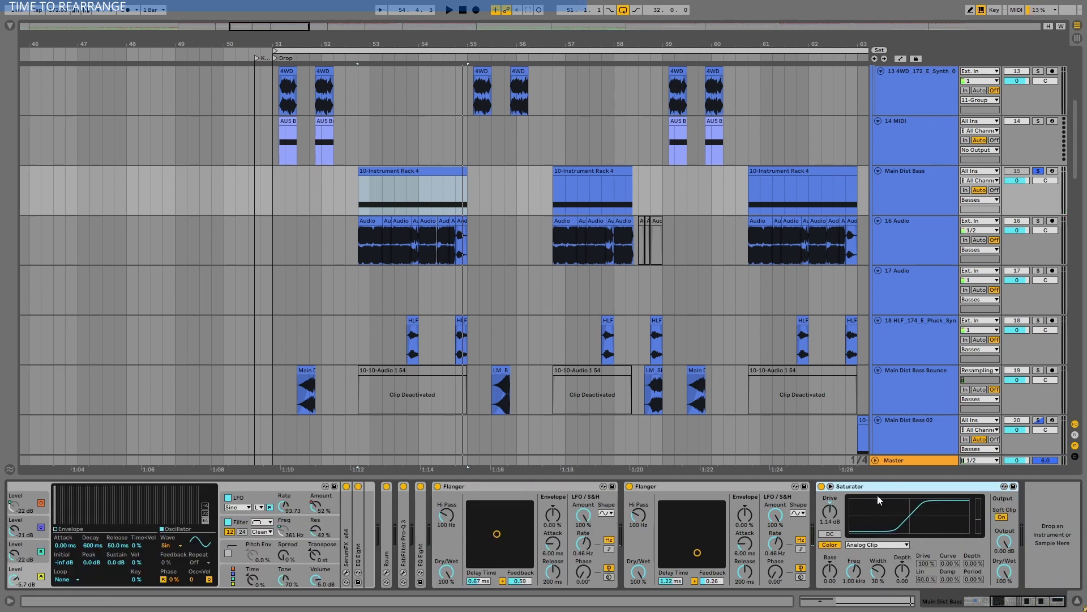
pyautogui.moveTo(1030, 603); pyautogui.dragTo(949, 583)
pyautogui.doubleClick(844, 485)
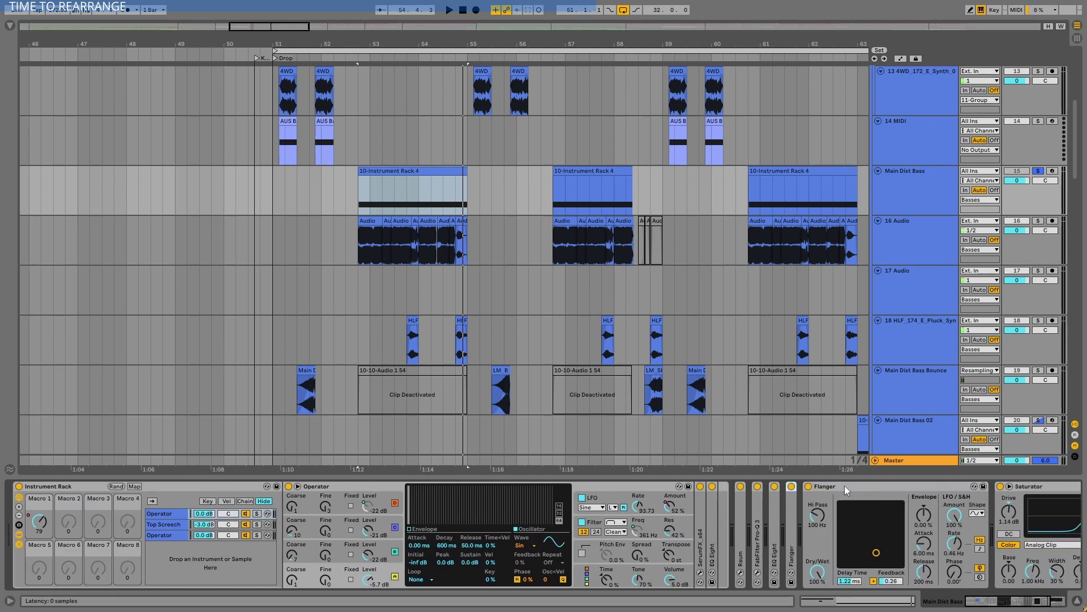
# - Fold the second Flanger and Saturator, and play the first Operator chain soloed with its SerumFX and EQ Eight bypassed
pyautogui.doubleClick(844, 484)
pyautogui.doubleClick(862, 488)
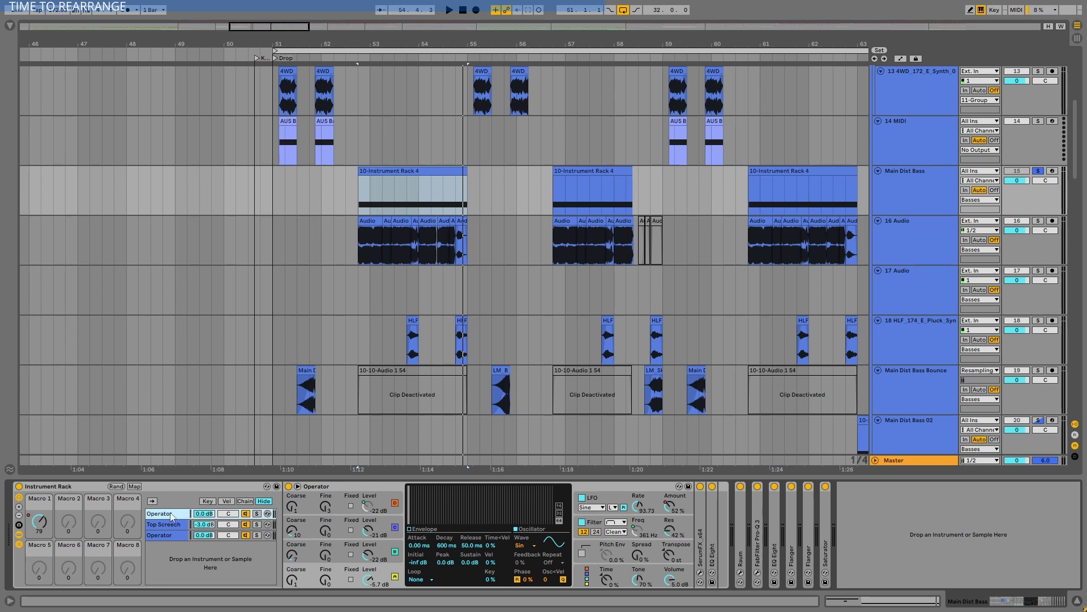
pyautogui.click(701, 486)
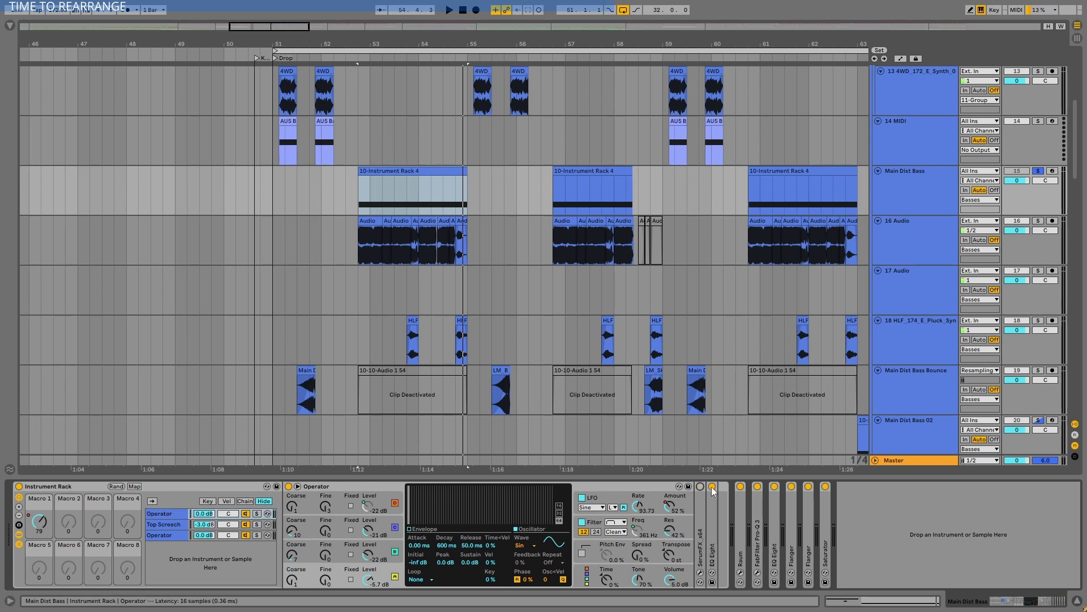
pyautogui.click(712, 486)
pyautogui.click(257, 513)
pyautogui.press('space')
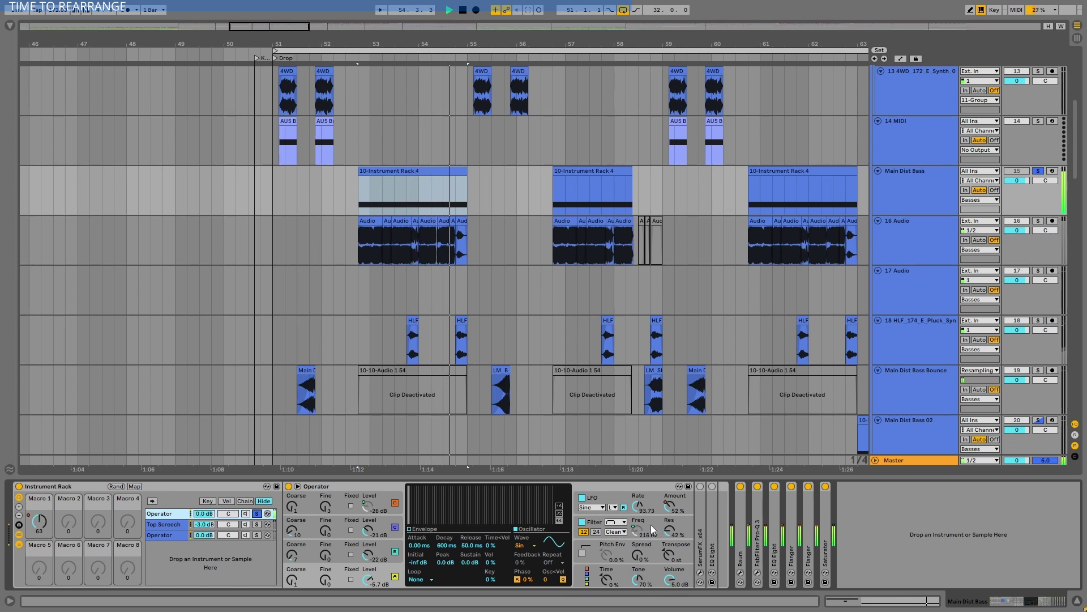
# - Examine the waveforms, envelopes and levels of the individual oscillators in the first chain's Operator
pyautogui.click(379, 544)
pyautogui.click(391, 532)
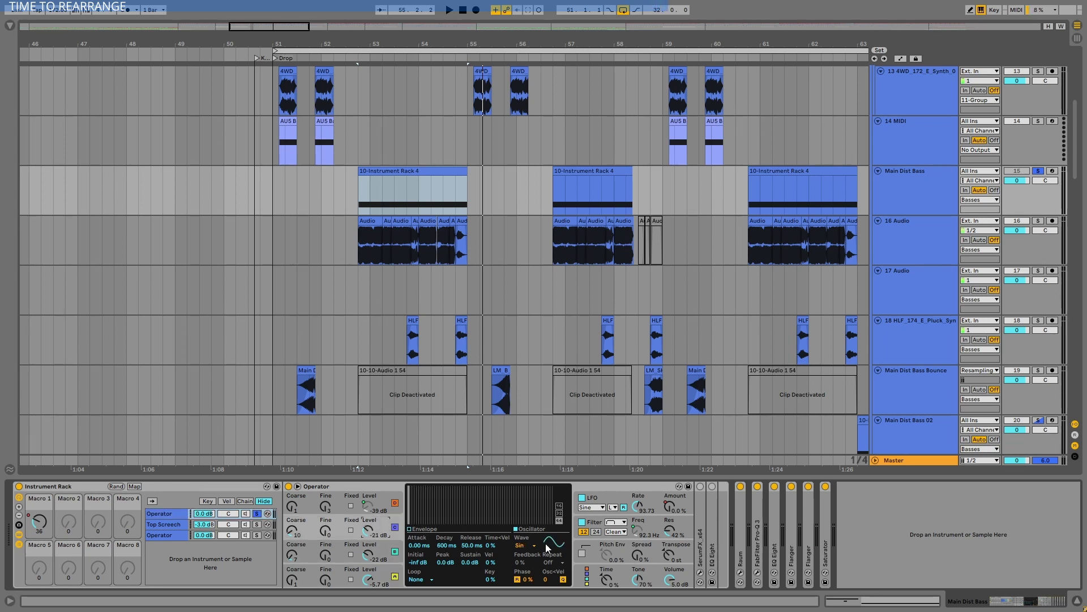
pyautogui.click(418, 535)
pyautogui.click(385, 550)
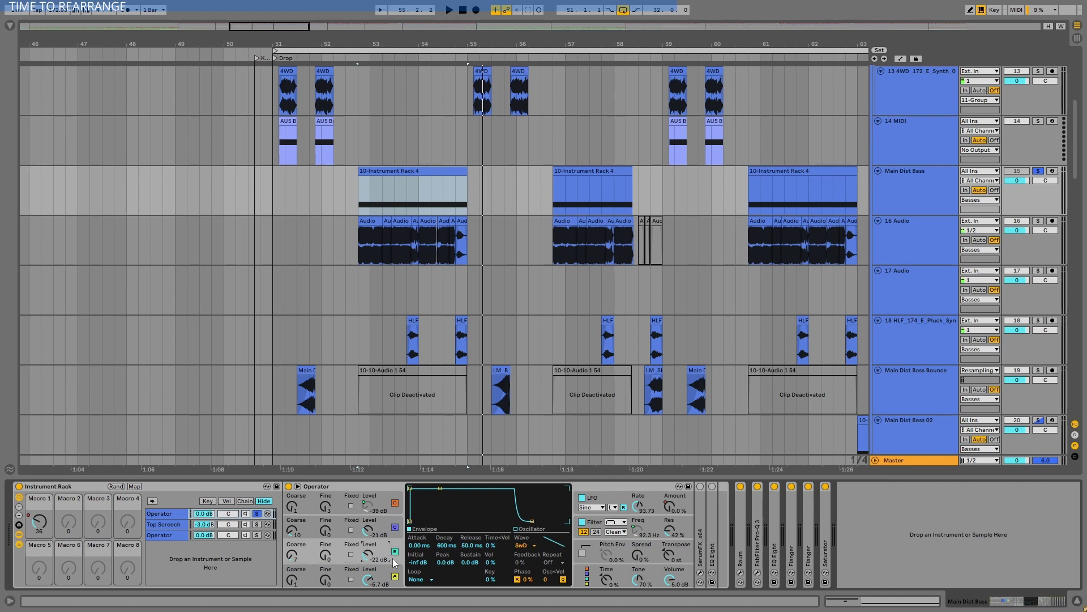
pyautogui.click(395, 574)
pyautogui.click(387, 560)
pyautogui.click(387, 535)
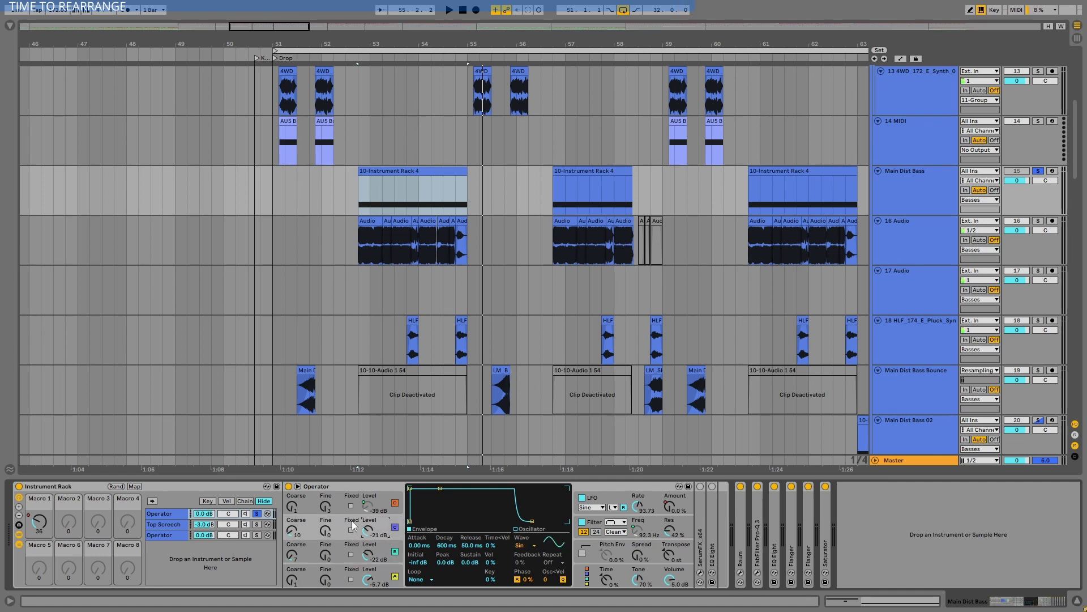
# - Show Operator's LFO settings and play the bass clip with the LFO active and bypassed, leaving the LFO on
pyautogui.click(655, 499)
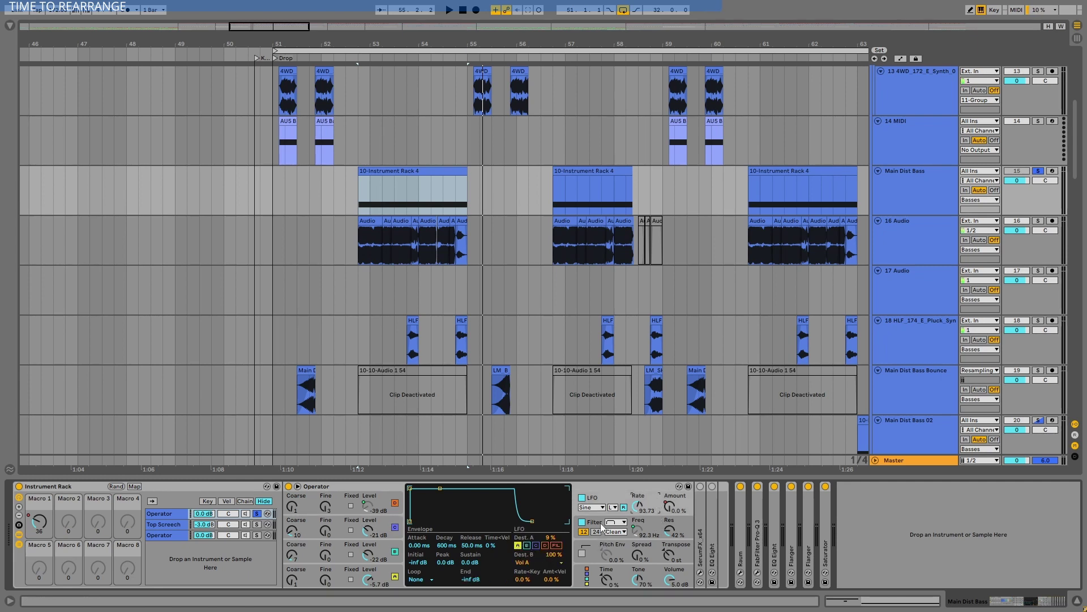
pyautogui.press('space')
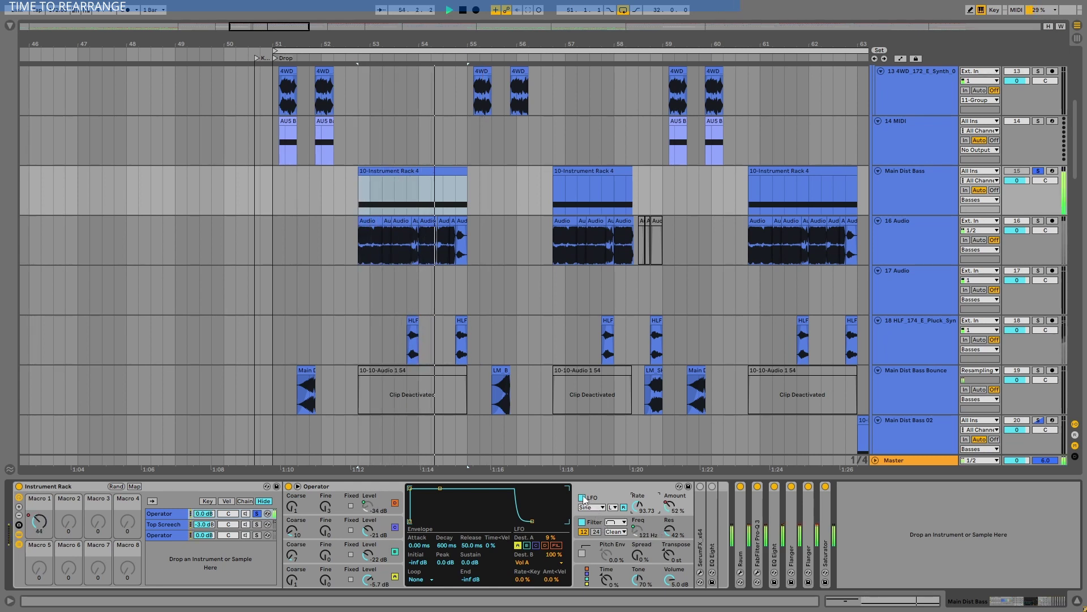
pyautogui.click(582, 498)
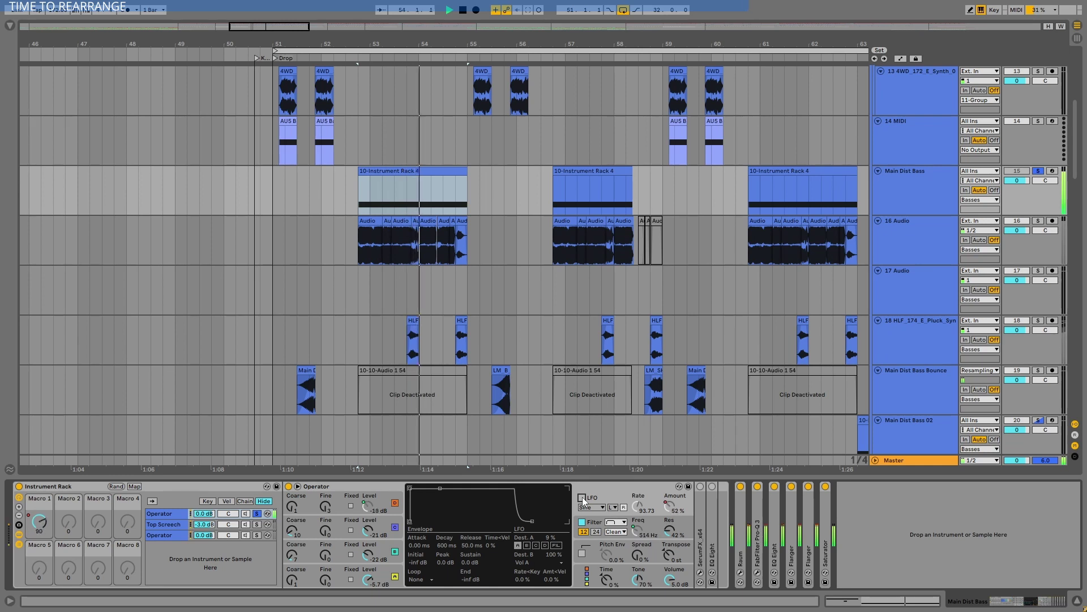
pyautogui.press('space')
pyautogui.click(582, 497)
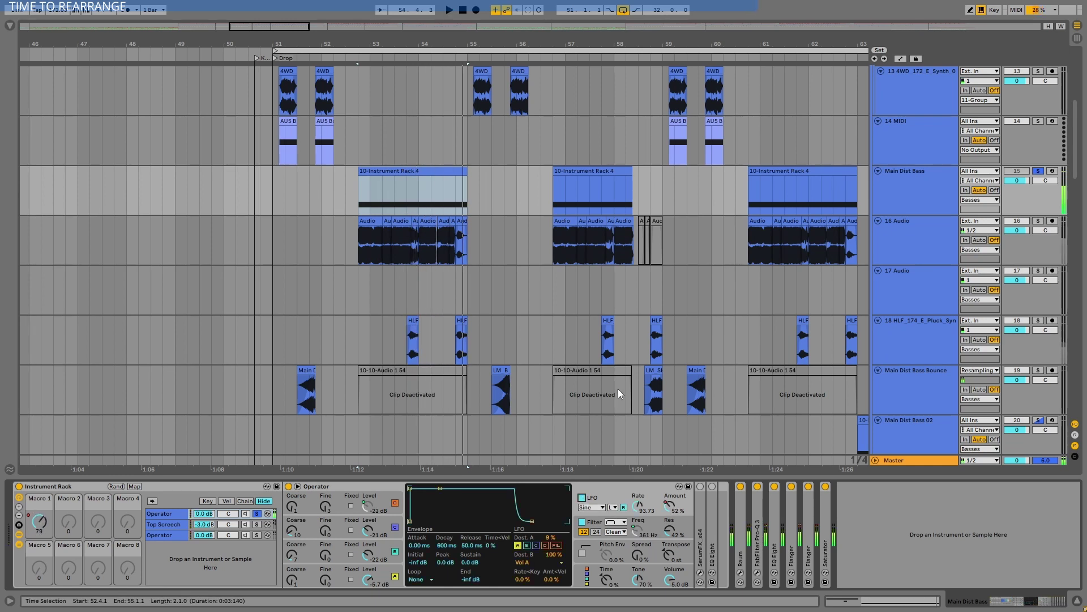
# - Open the first 10-Instrument Rack 4 clip on Main Dist Bass and show its Pitch Bend envelope
pyautogui.doubleClick(399, 170)
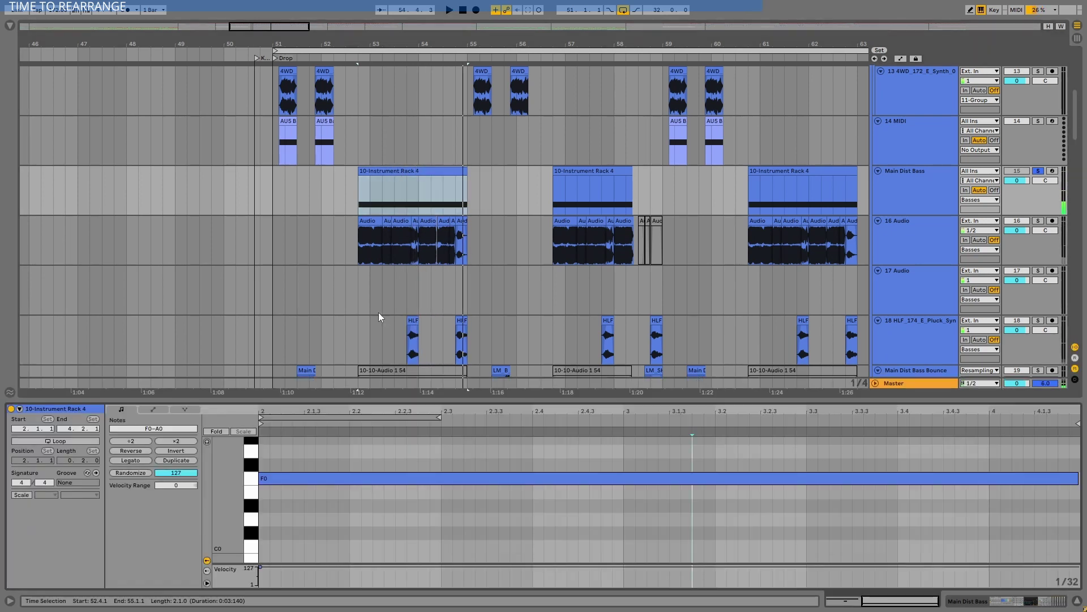
pyautogui.click(200, 409)
pyautogui.click(131, 429)
pyautogui.click(131, 275)
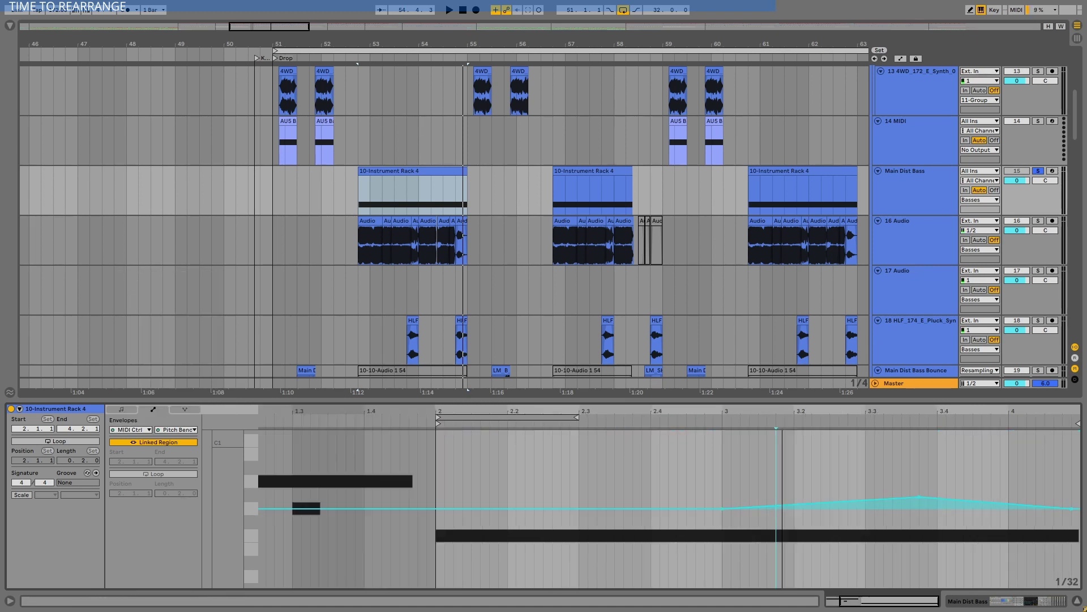
# - Return to the Main Dist Bass devices, show Operator's filter settings and play the bass clip
pyautogui.click(916, 192)
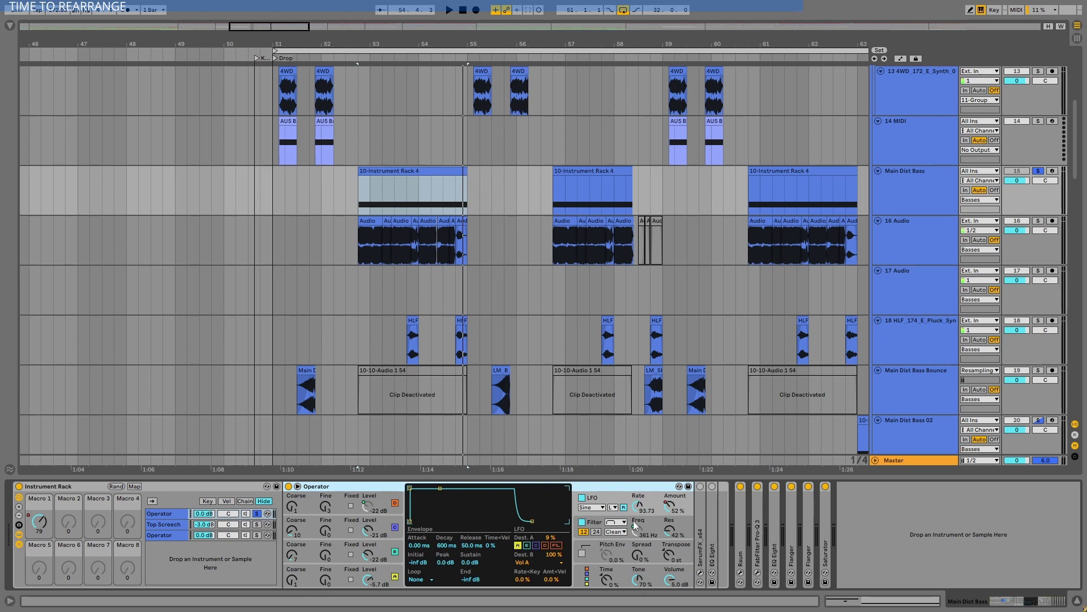
pyautogui.click(655, 521)
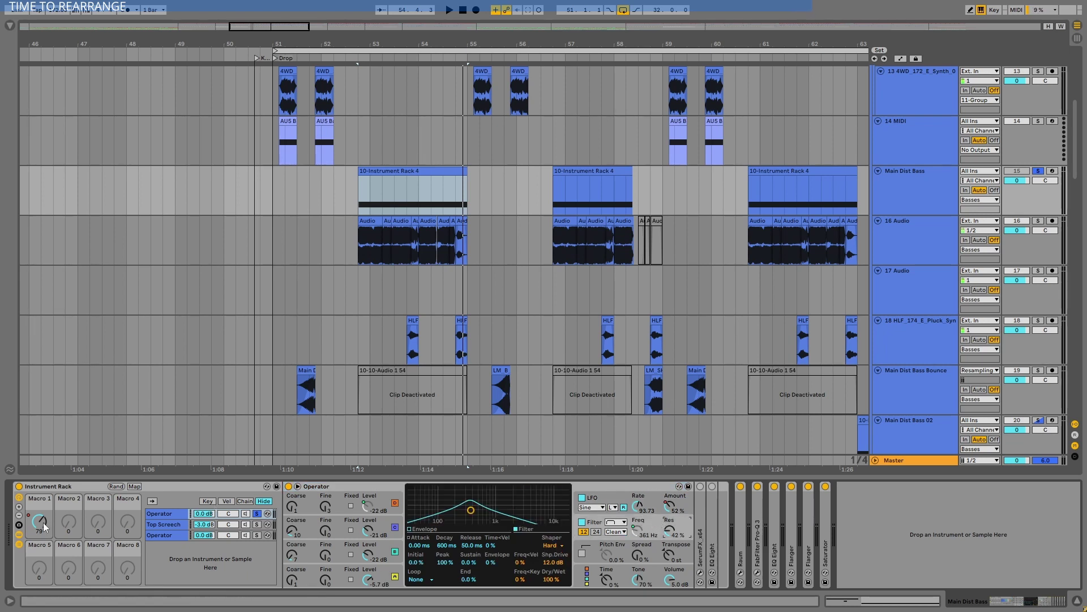
pyautogui.press('space')
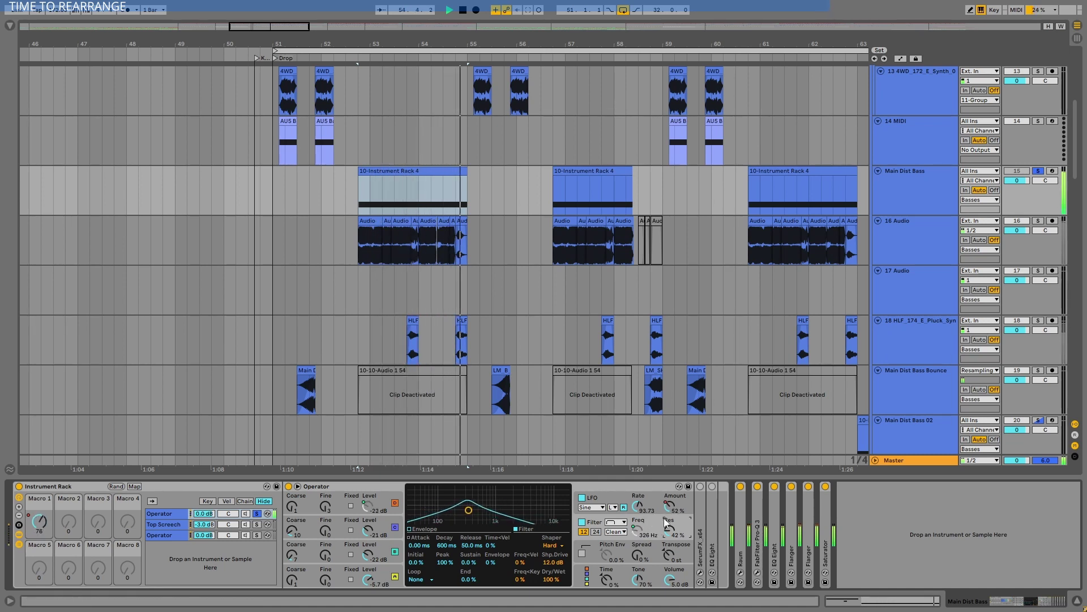
# - Open the first chain's SerumFX and examine its effects and the LFO 1 and LFO 2 shapes
pyautogui.doubleClick(702, 488)
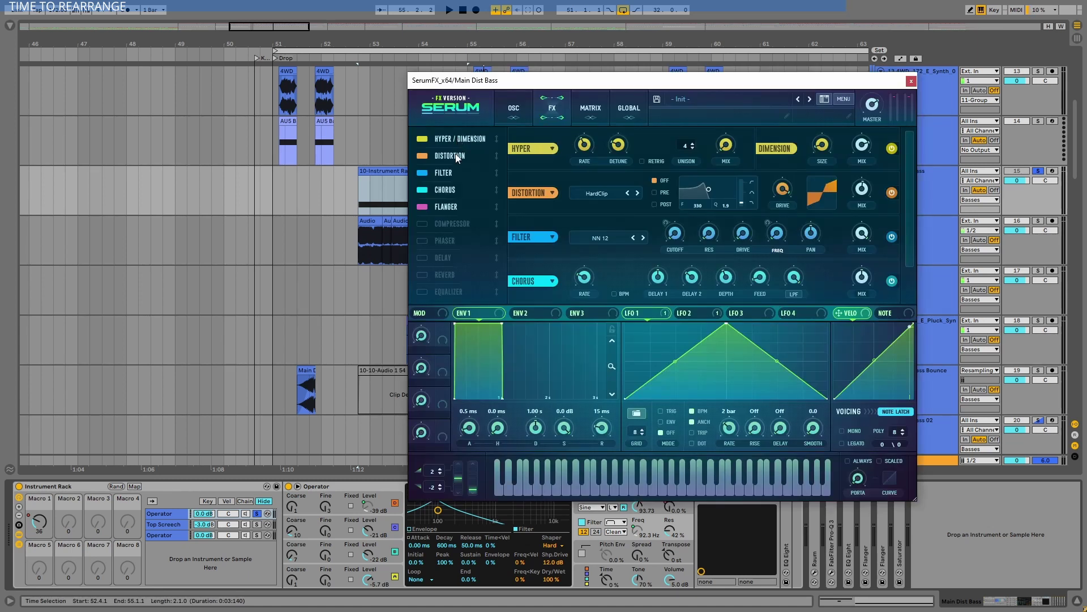
pyautogui.click(457, 157)
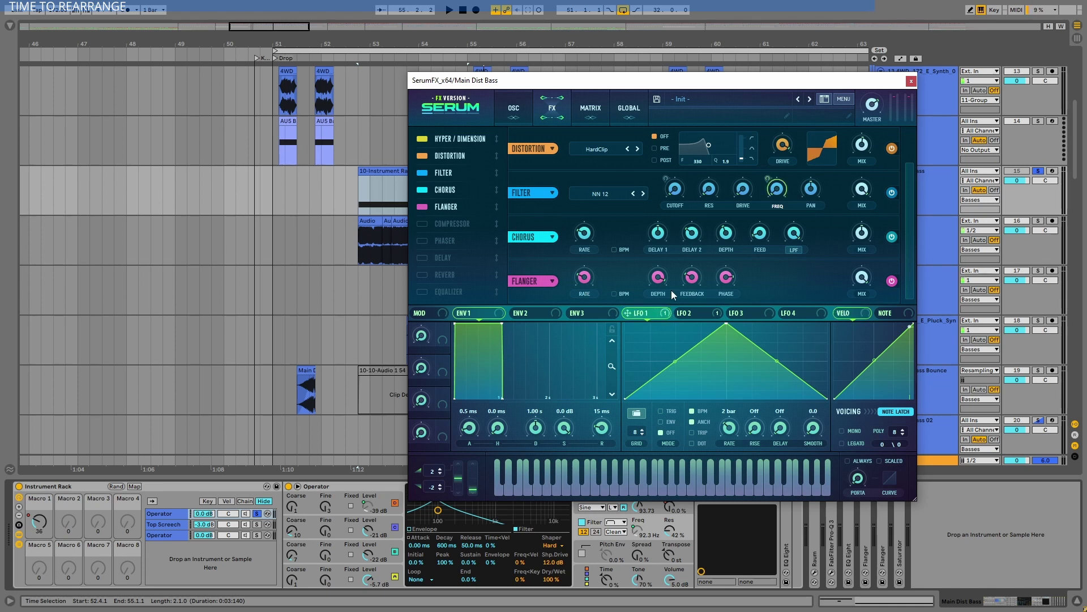
pyautogui.click(699, 309)
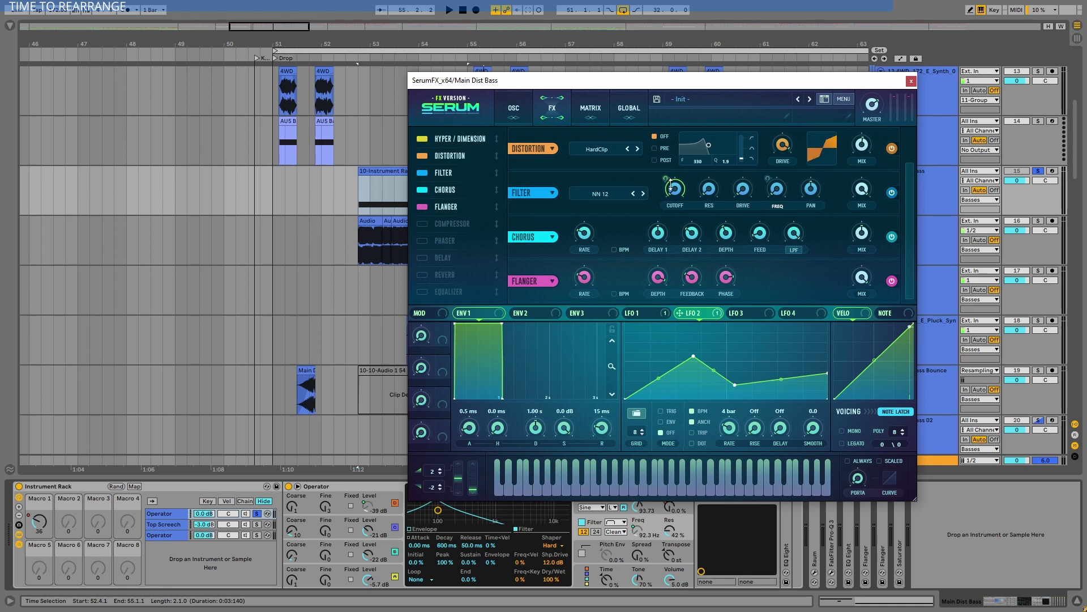
# - Compare the bass clip with SerumFX's Filter active and bypassed, switch the Filter back on and close the plug-in window
pyautogui.press('space')
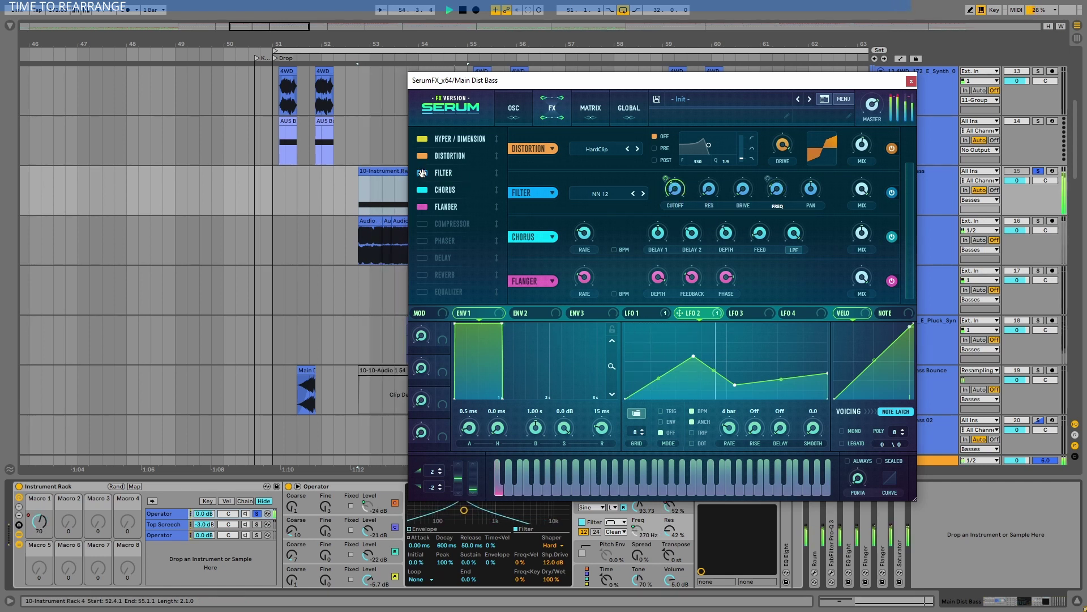
pyautogui.click(422, 173)
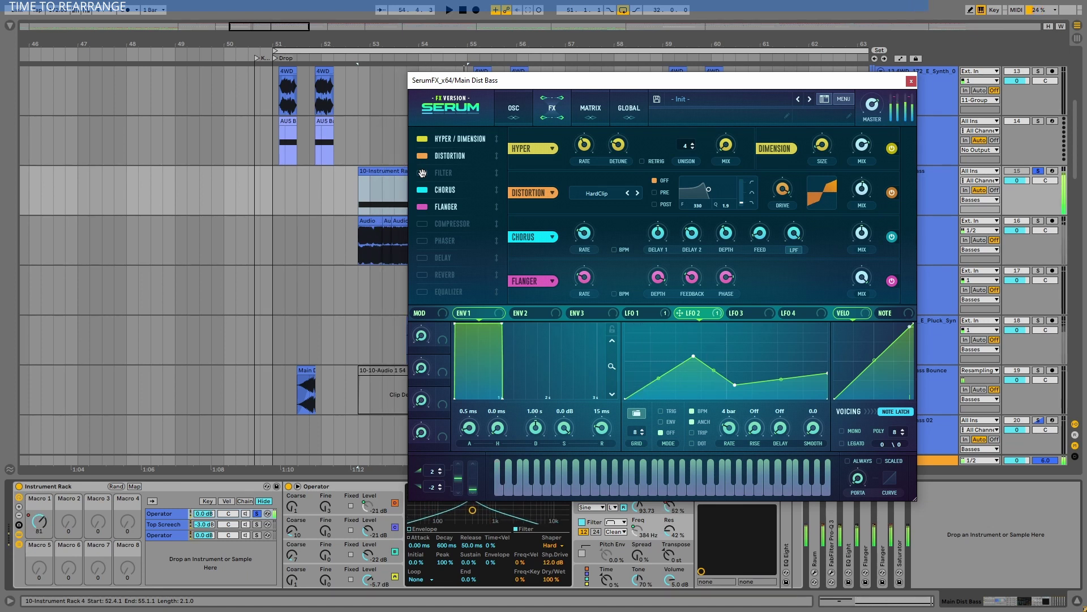
pyautogui.click(422, 173)
pyautogui.click(910, 81)
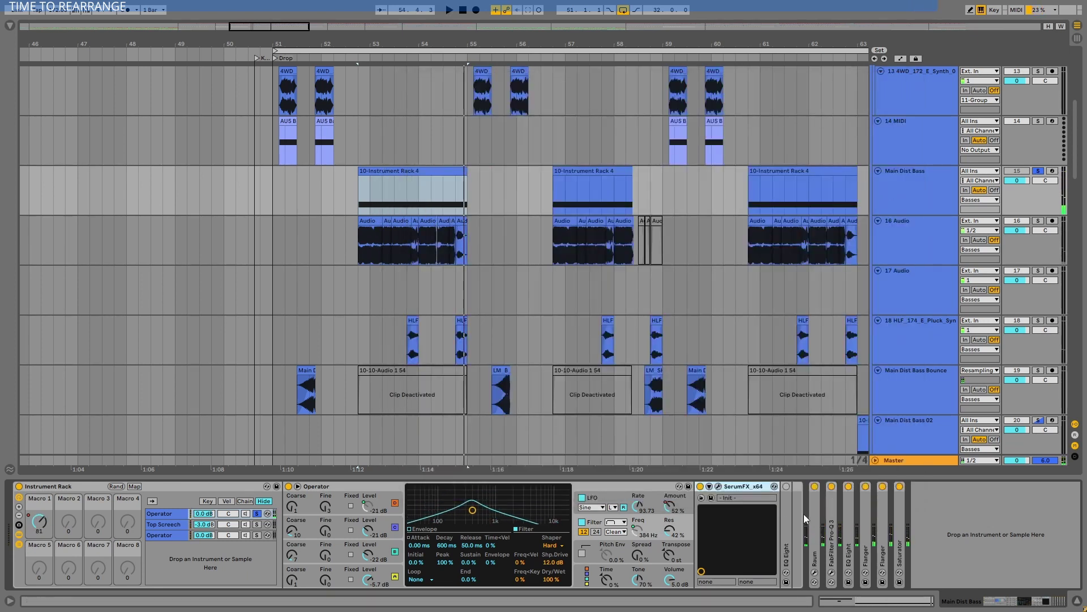
# - Unfold the first chain's EQ Eight, play the bass clip through it, and fold EQ Eight and SerumFX again
pyautogui.doubleClick(786, 504)
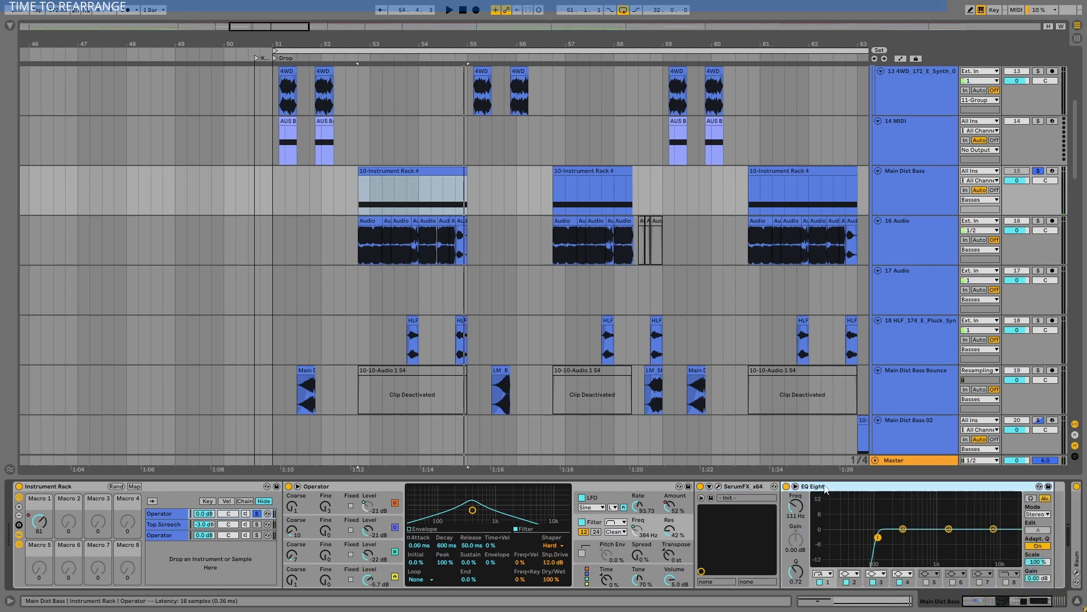
pyautogui.press('space')
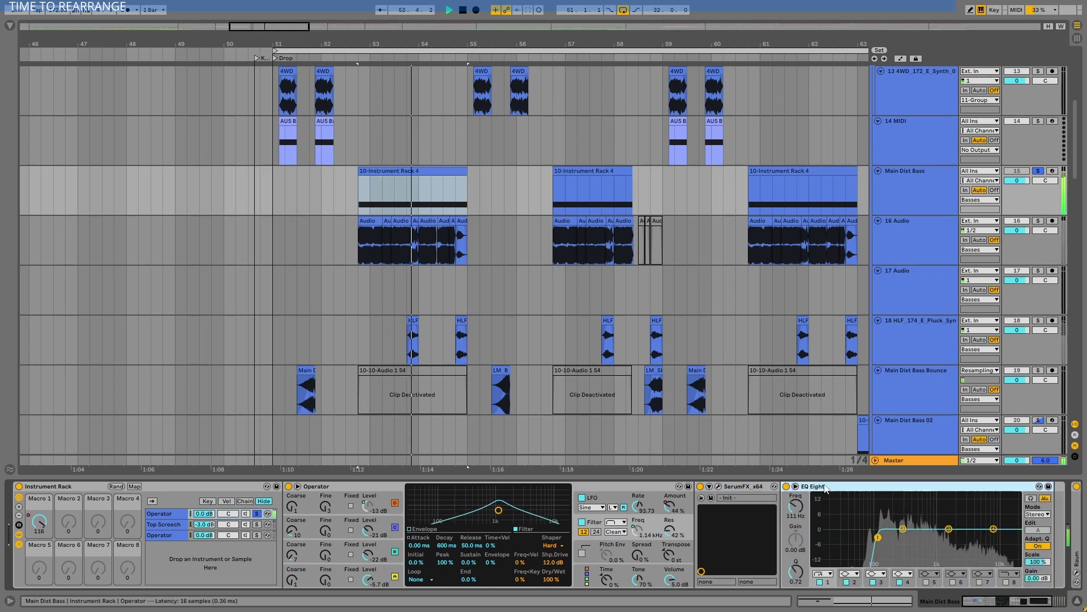
pyautogui.doubleClick(810, 487)
pyautogui.press('space')
pyautogui.doubleClick(743, 486)
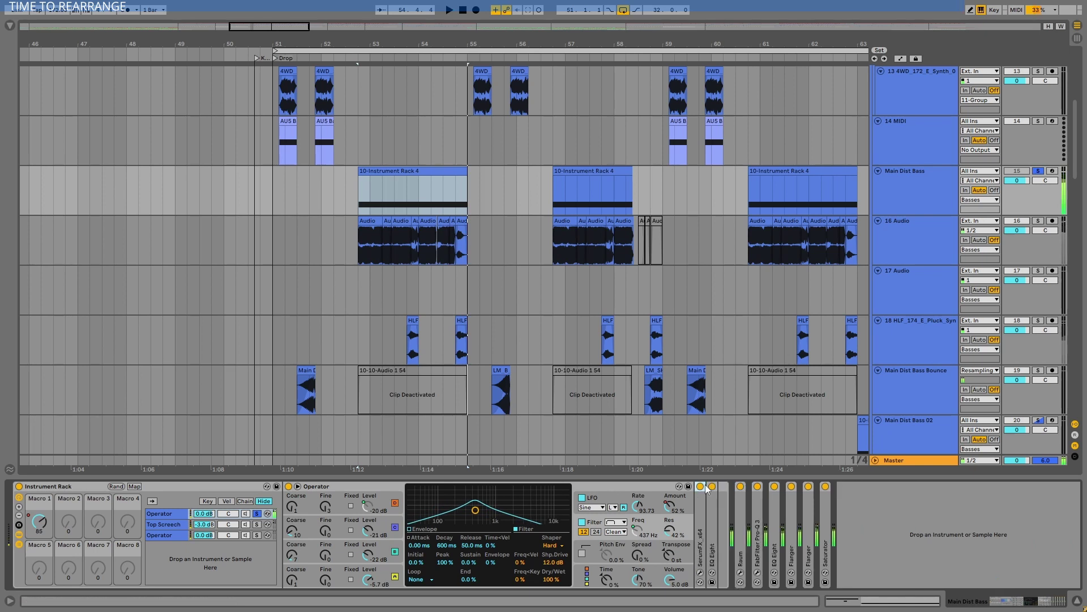
# - Solo the Top Screech chain, play the bass clip and inspect the oscillator waveforms in its Operator
pyautogui.click(256, 524)
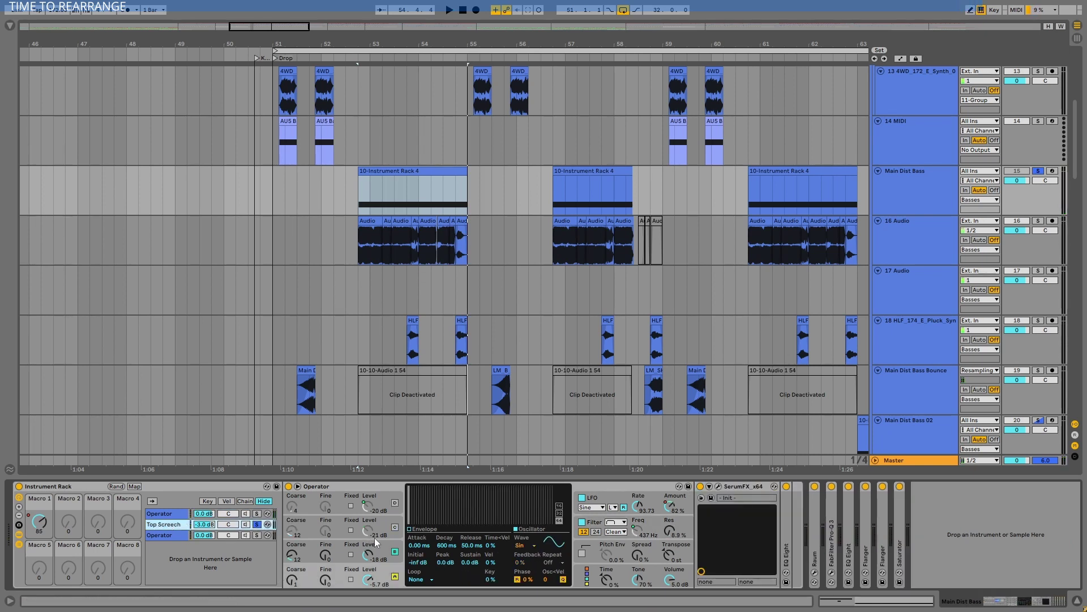
pyautogui.press('space')
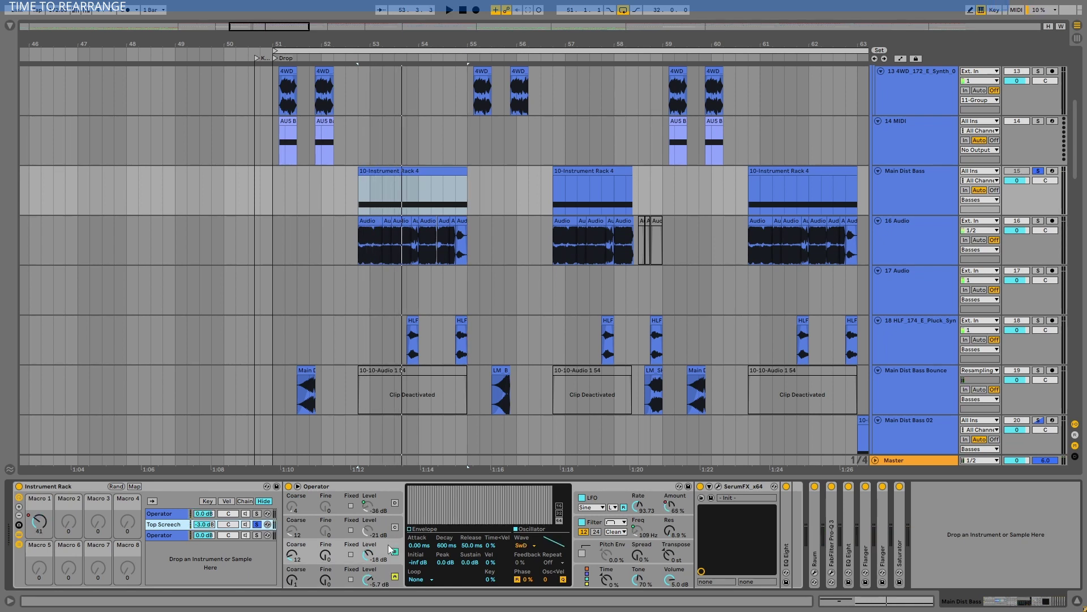
pyautogui.click(521, 545)
pyautogui.click(524, 541)
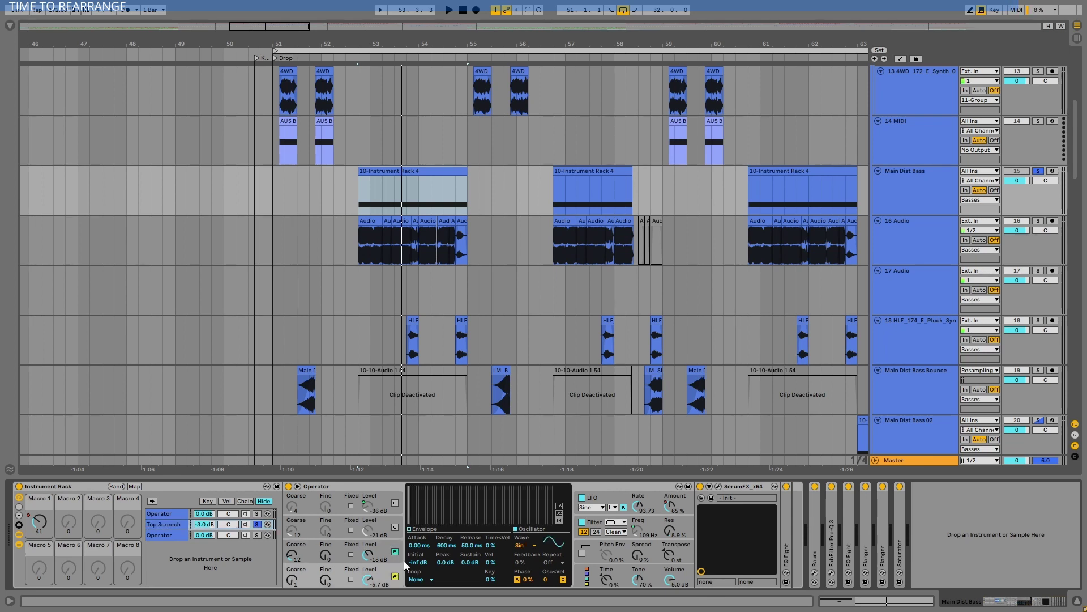
pyautogui.click(394, 547)
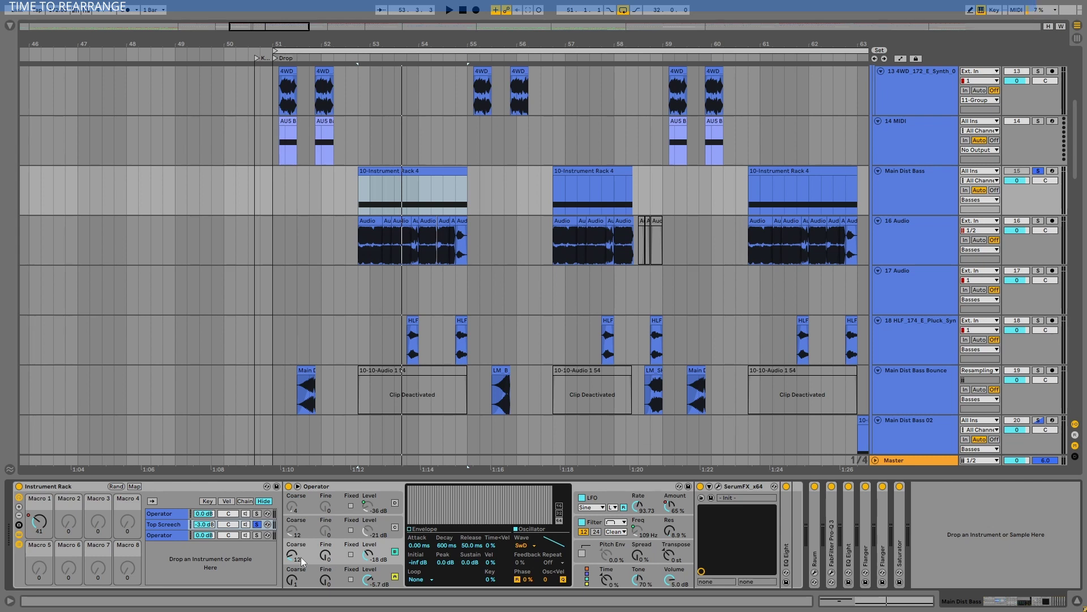
# - Compare the first Operator chain's third oscillator with the Top Screech chain, and select the third chain for viewing
pyautogui.click(188, 514)
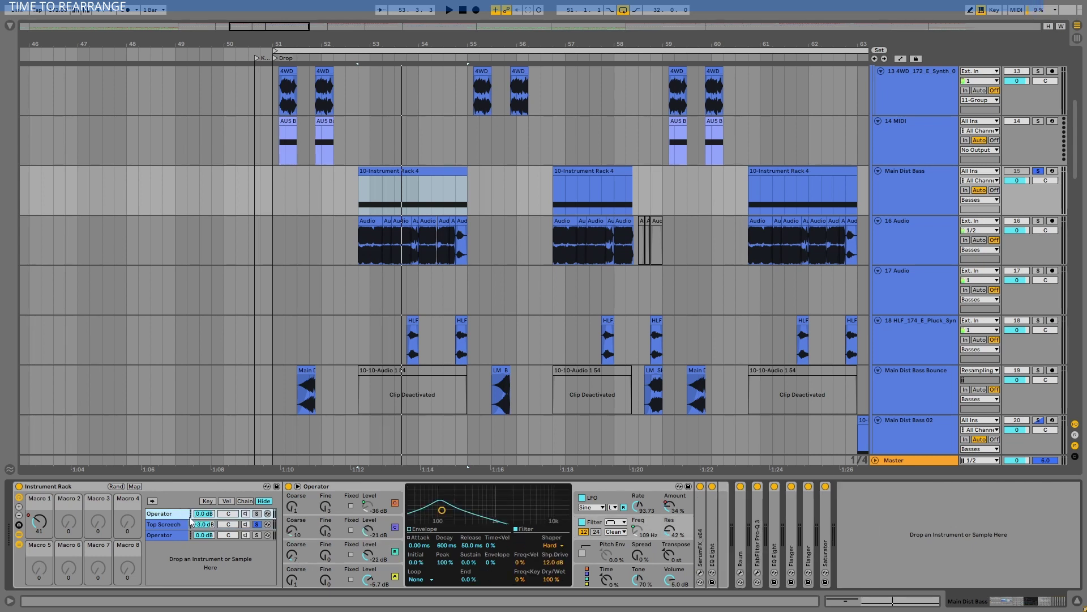
pyautogui.click(297, 558)
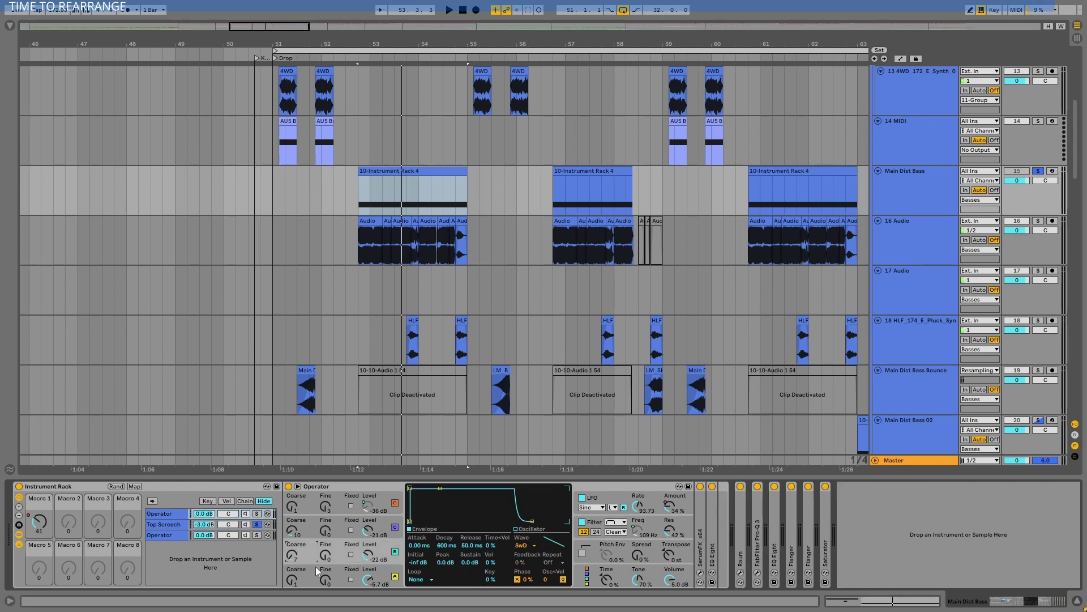
pyautogui.click(169, 524)
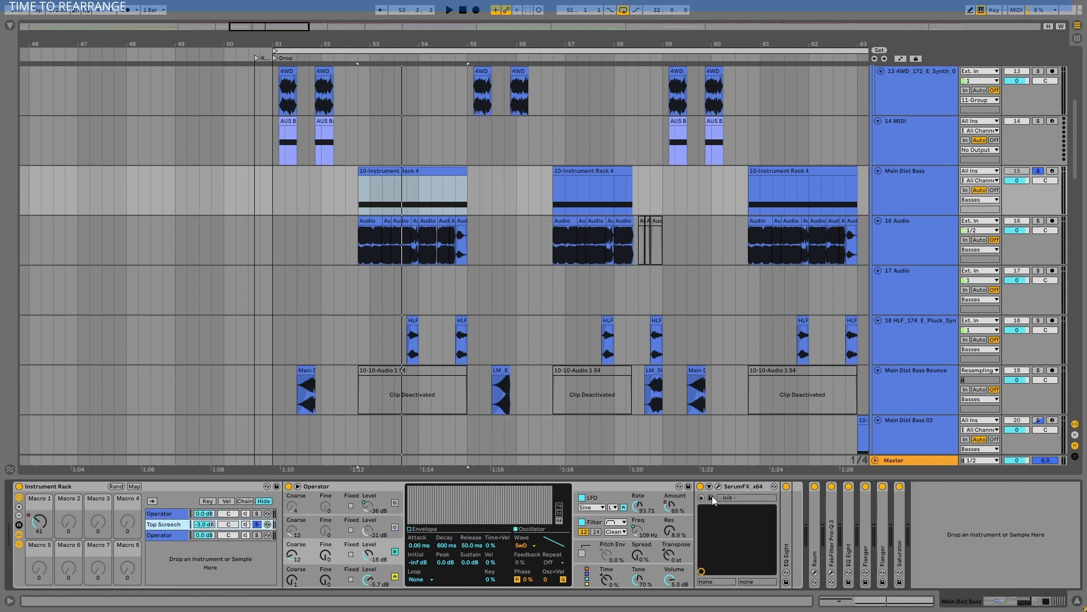
pyautogui.click(183, 536)
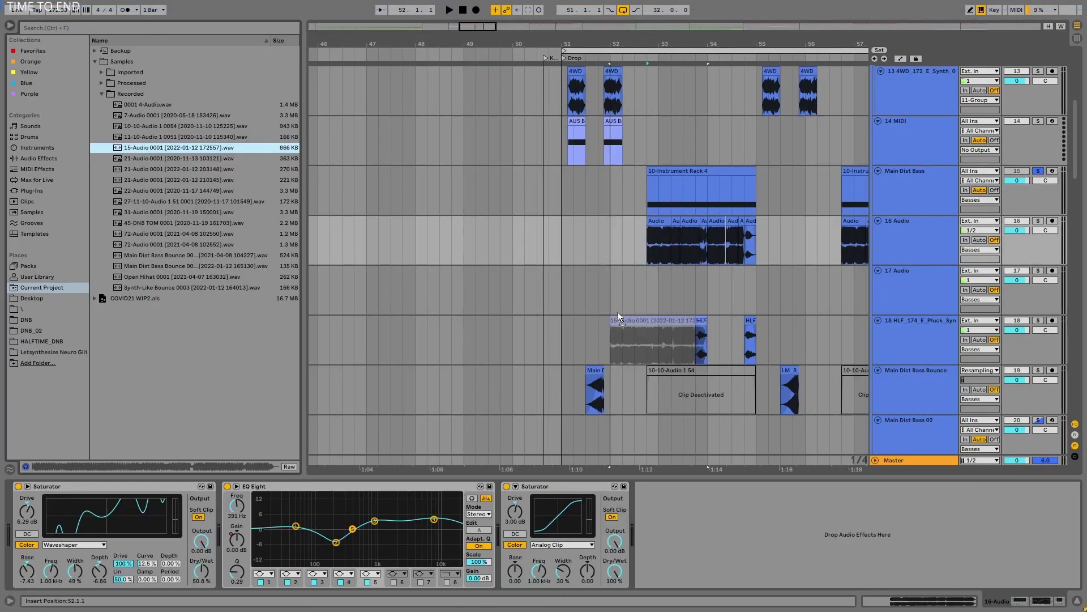
pyautogui.moveTo(668, 339)
pyautogui.mouseDown()
pyautogui.moveTo(680, 294)
pyautogui.moveTo(694, 292)
pyautogui.mouseUp()
pyautogui.click(9, 23)
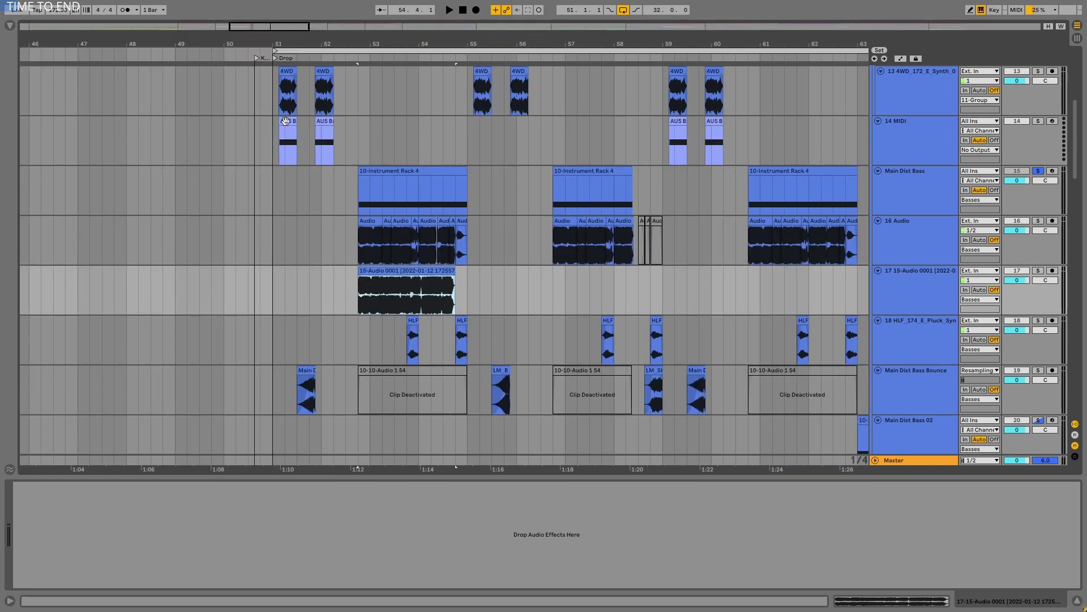
# - Solo track 17, play the newly placed recording and zoom in on its section of the arrangement
pyautogui.press('space')
pyautogui.click(1038, 270)
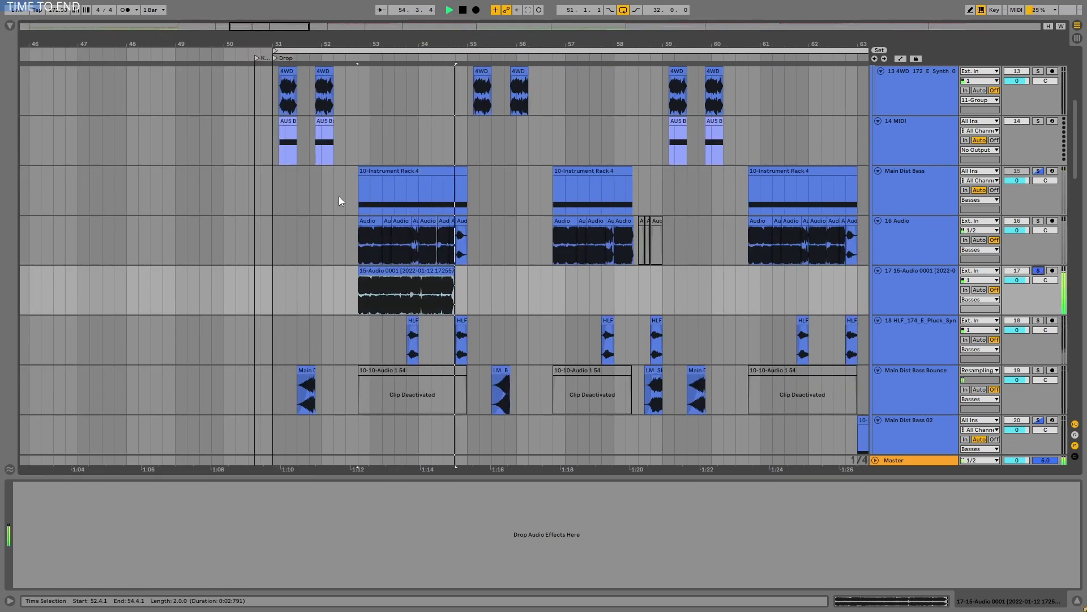
pyautogui.click(389, 100)
pyautogui.press('+')
pyautogui.moveTo(355, 25); pyautogui.dragTo(355, 33)
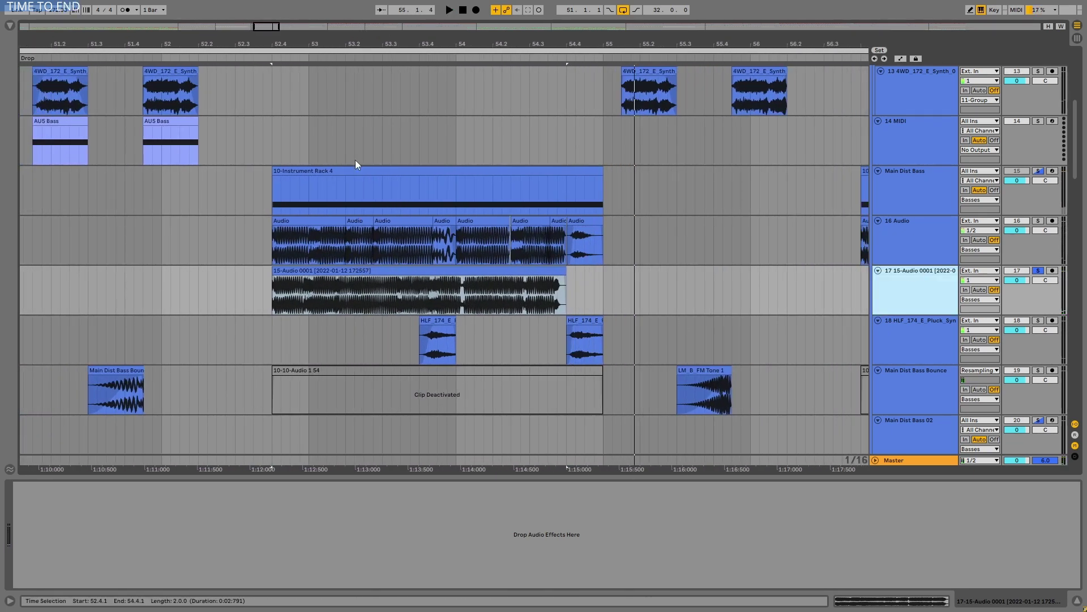
# - Place the insert mark at 53.1.3 on track 17 and turn on the Utility in the Basses group's TWO BANDS SPLIT rack
pyautogui.moveTo(308, 45); pyautogui.dragTo(311, 65)
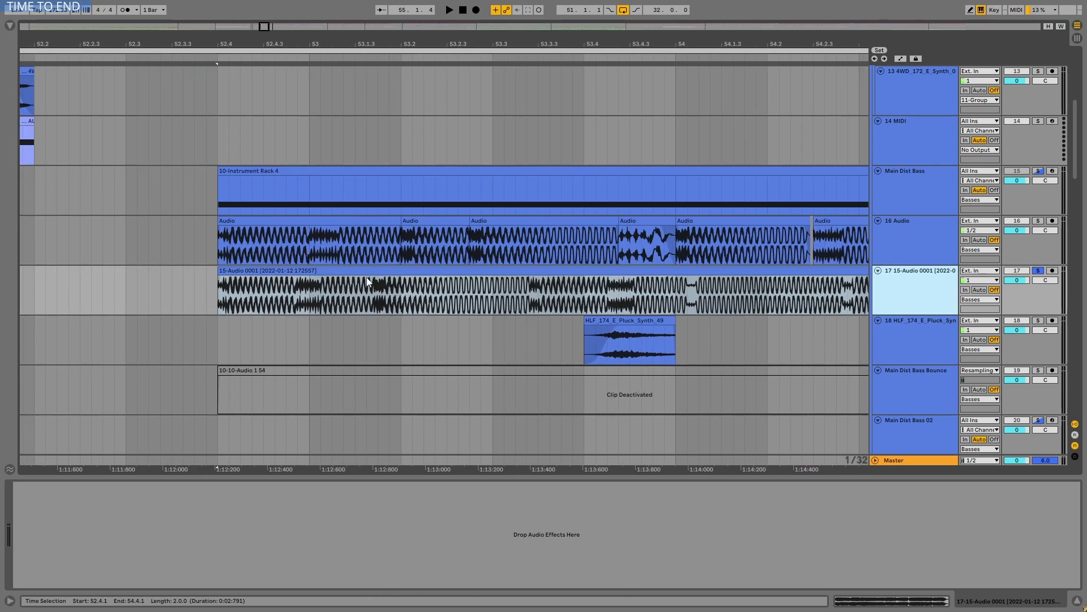
pyautogui.click(368, 297)
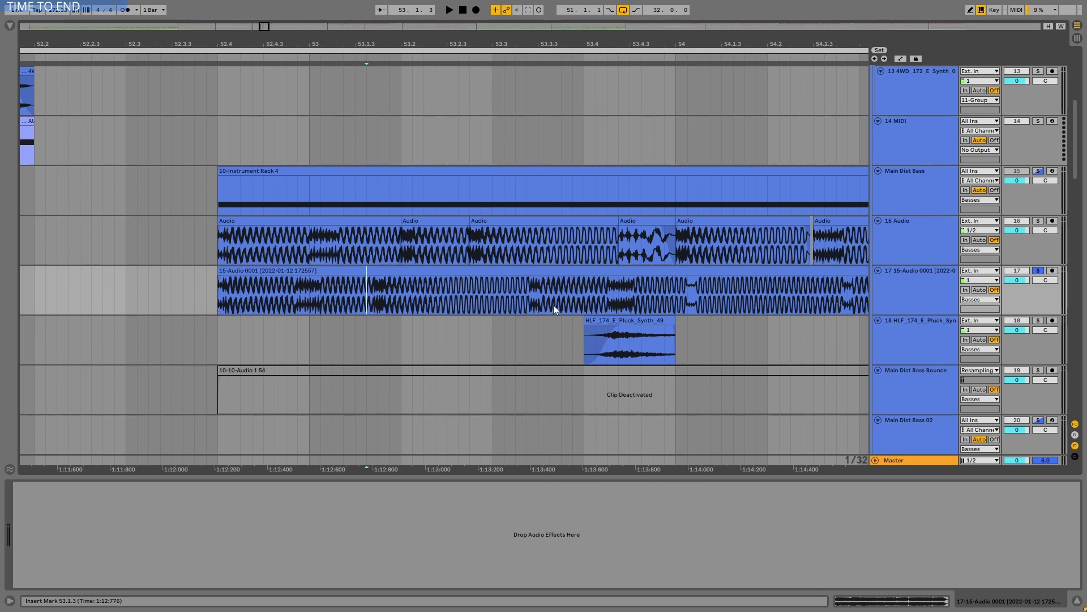
pyautogui.scroll(5, 924, 162)
pyautogui.click(920, 135)
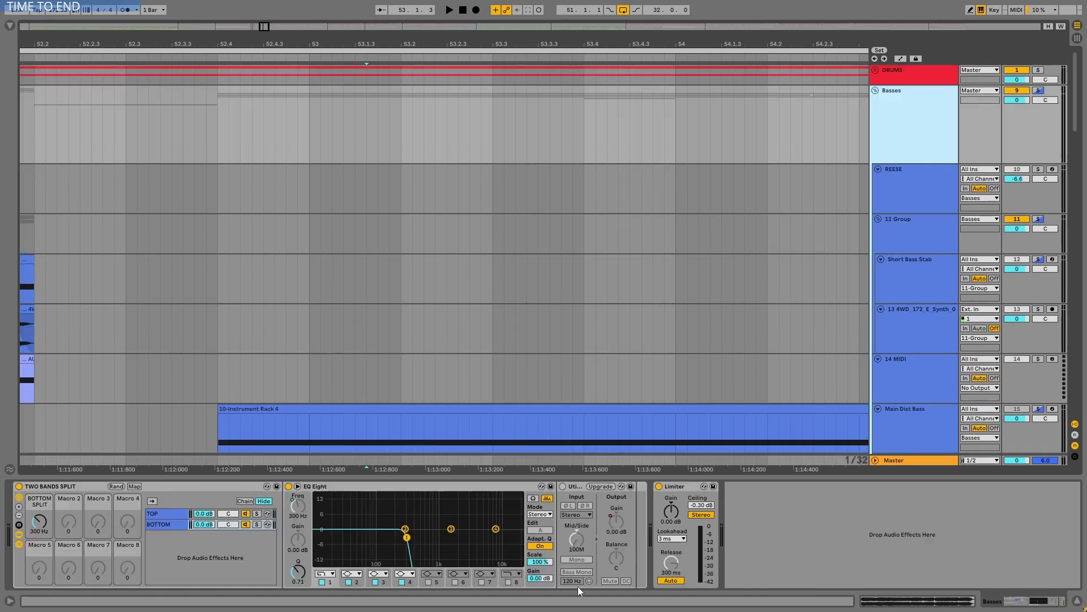
pyautogui.click(565, 486)
pyautogui.scroll(-10, 644, 239)
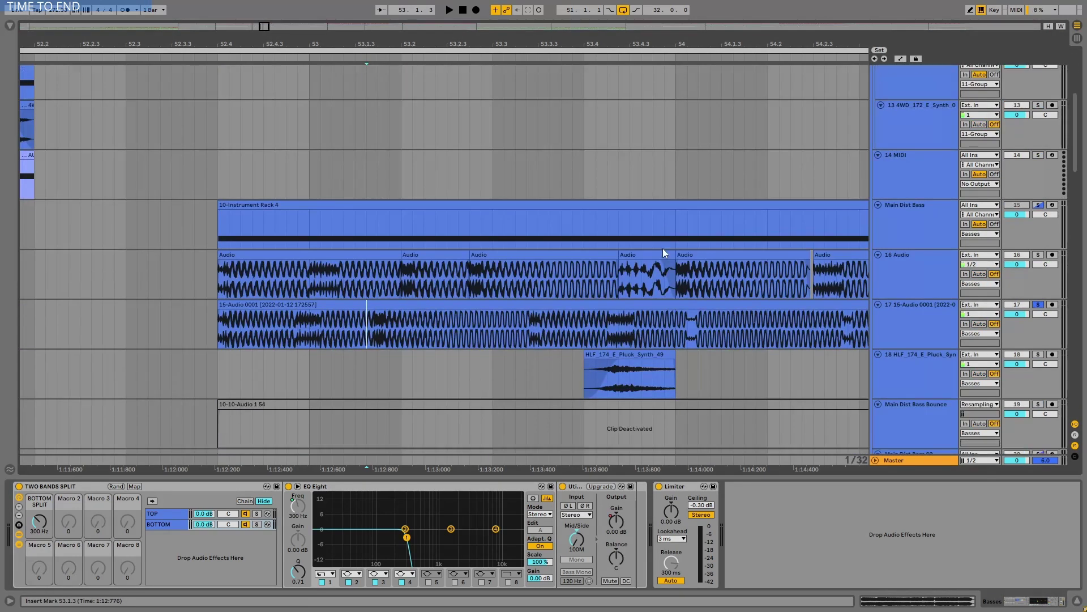
# - Solo the Main Dist Bass track and play its 10-Instrument Rack 4 clip
pyautogui.scroll(2, 897, 196)
pyautogui.click(908, 168)
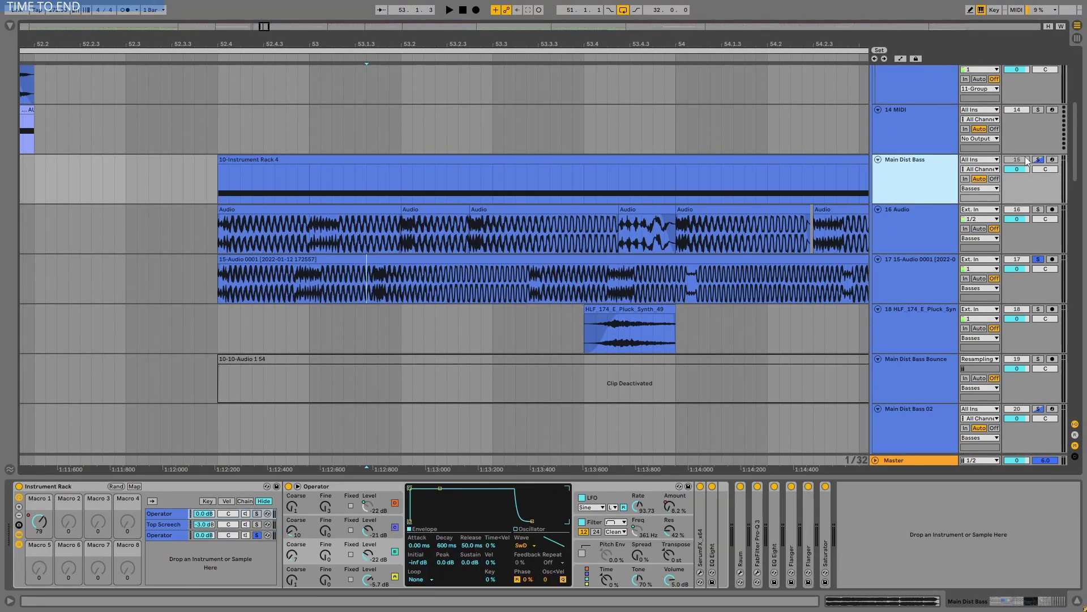
pyautogui.press('space')
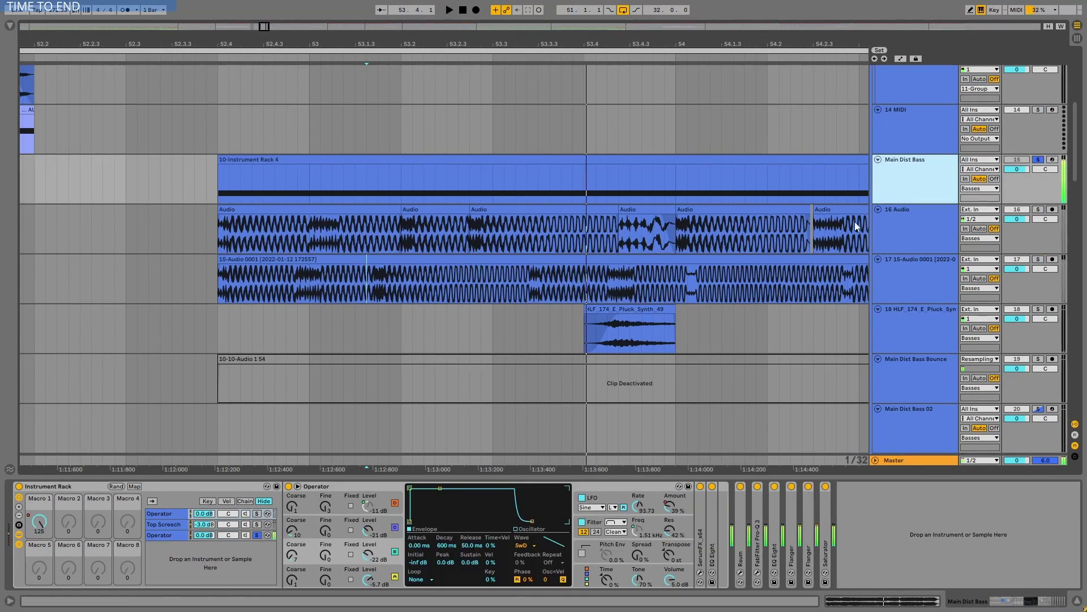
pyautogui.press('space')
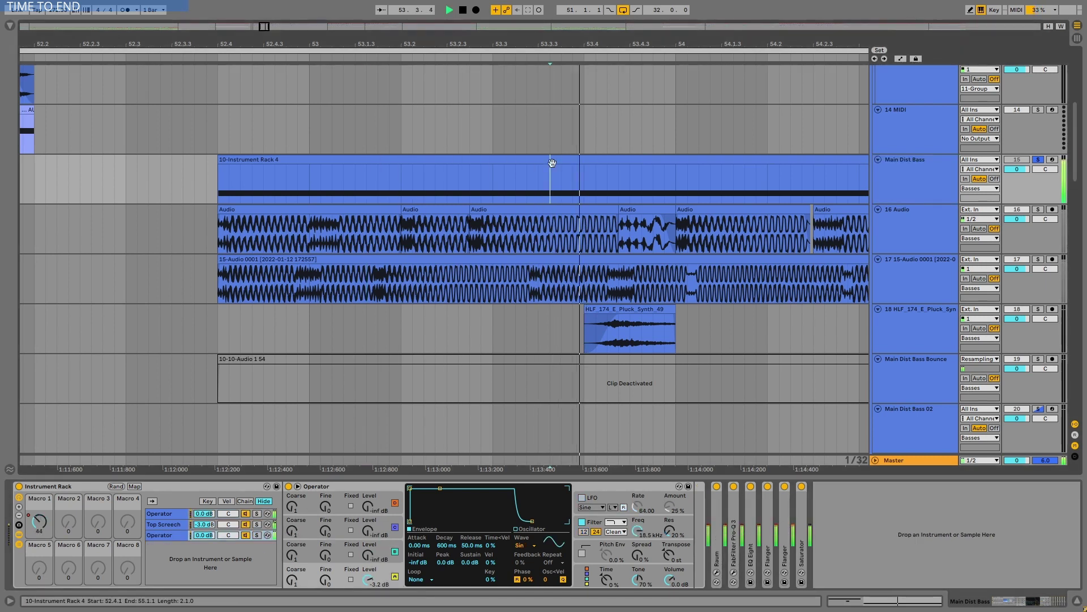
pyautogui.click(552, 160)
pyautogui.press('space')
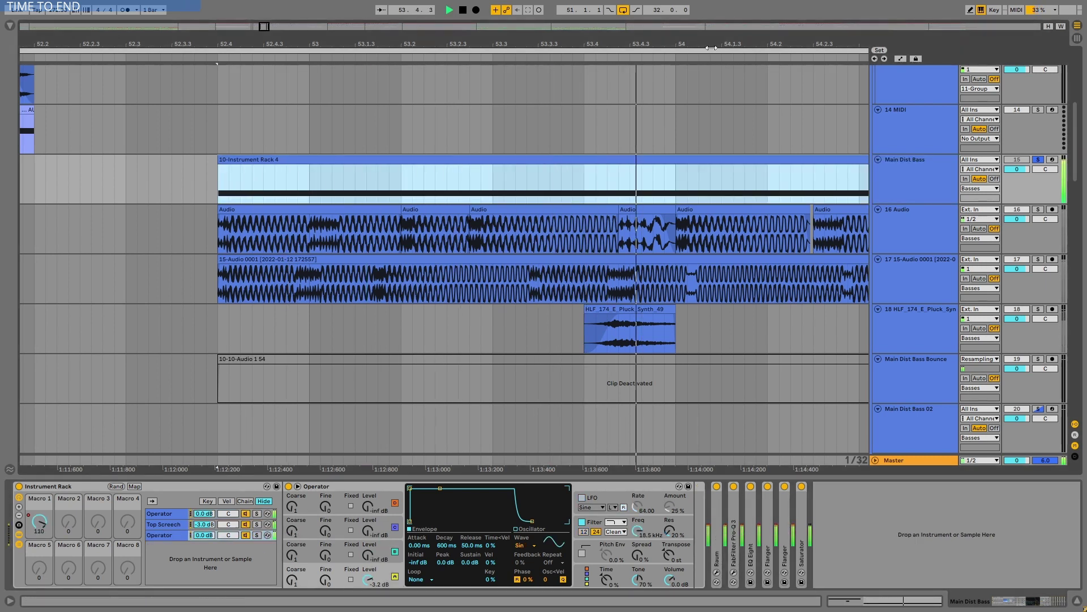
pyautogui.press('-')
pyautogui.press('space')
# - Solo track 17 and play its recording to compare it with the Main Dist Bass clip
pyautogui.click(921, 279)
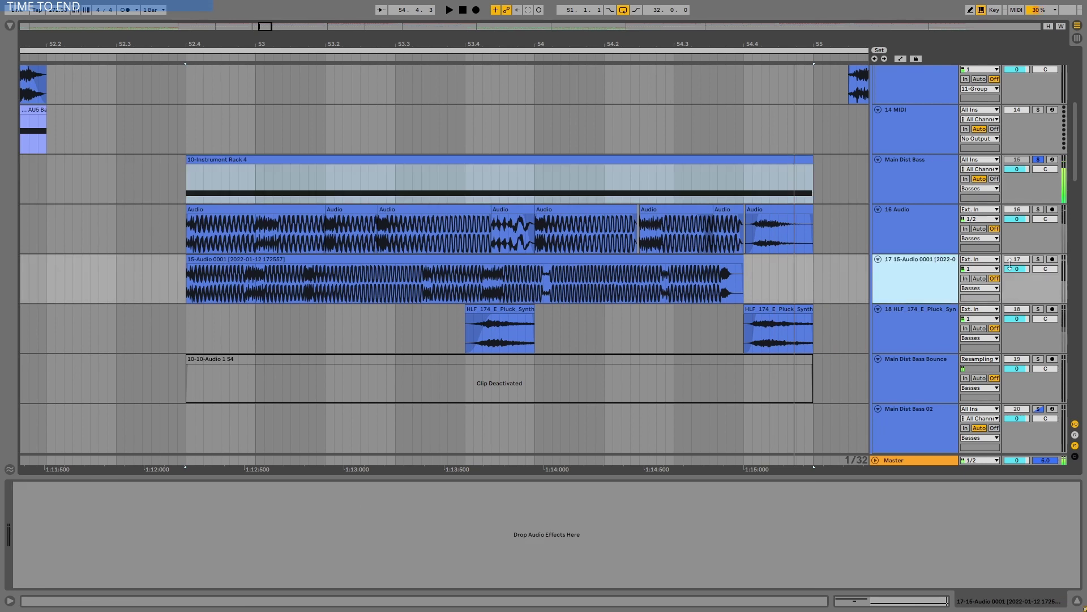
pyautogui.click(1038, 259)
pyautogui.press('space')
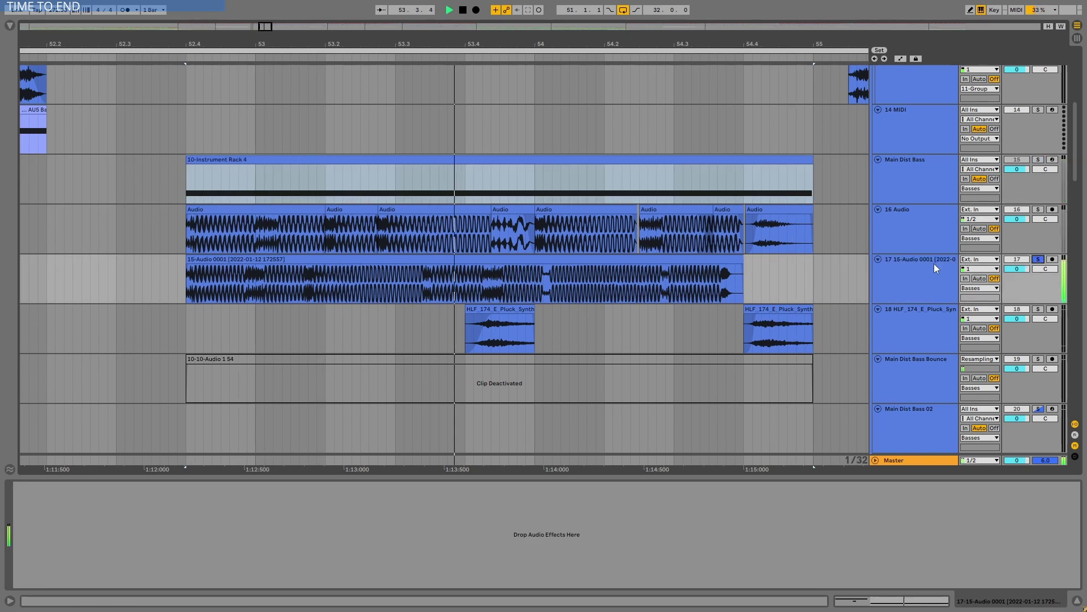
pyautogui.press('space')
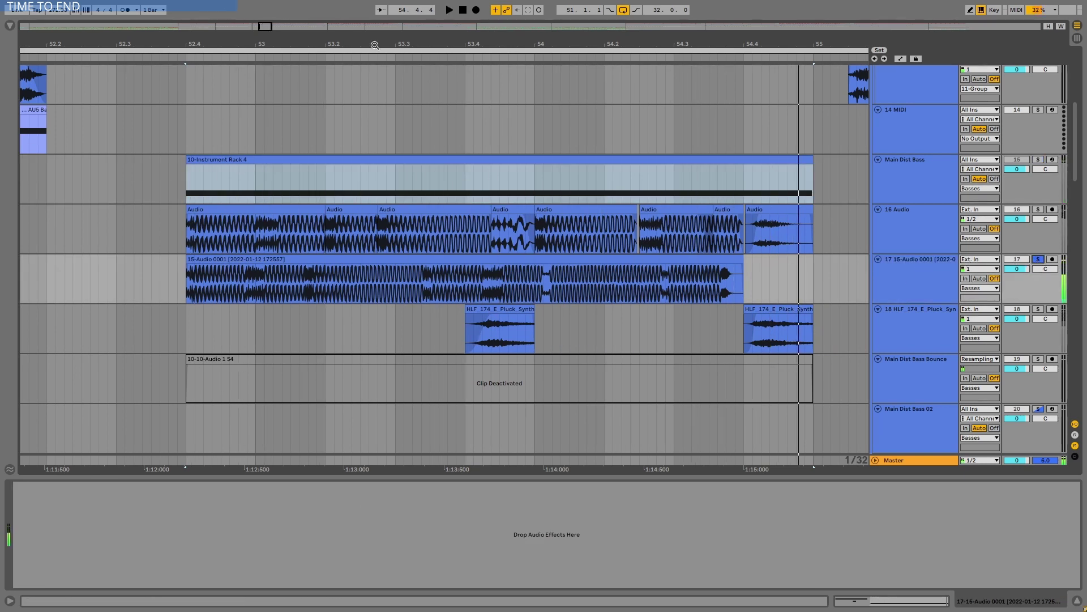
# - Play track 17's recording from the transients at 53.1.3, 53.3.2 and 53.4.2, and locate the transient at 54.2.4
pyautogui.press('+')
pyautogui.press('+')
pyautogui.click(354, 271)
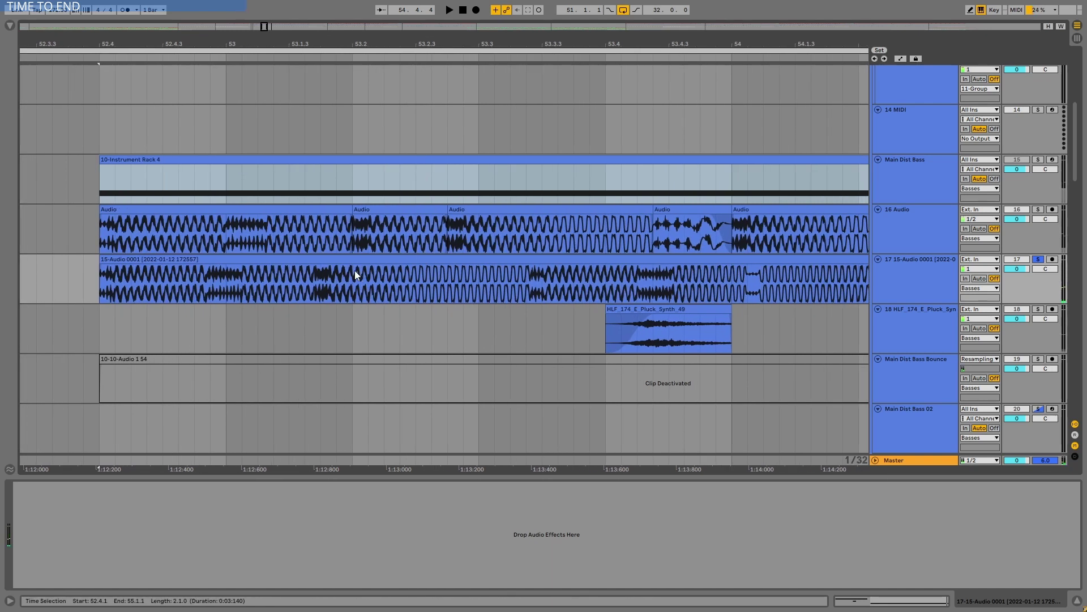
pyautogui.click(315, 276)
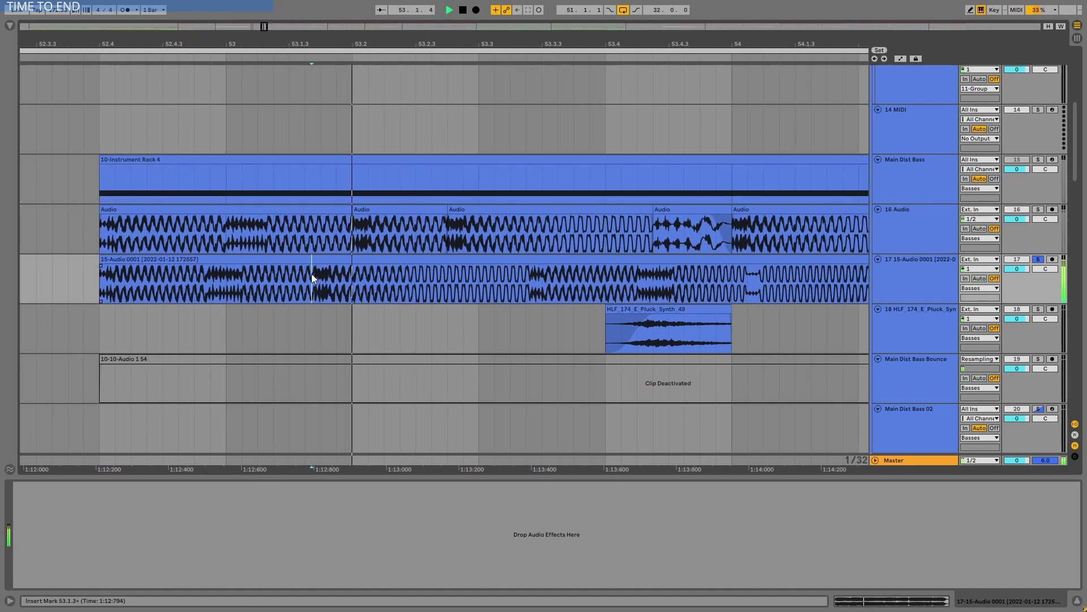
pyautogui.click(529, 282)
pyautogui.press('space')
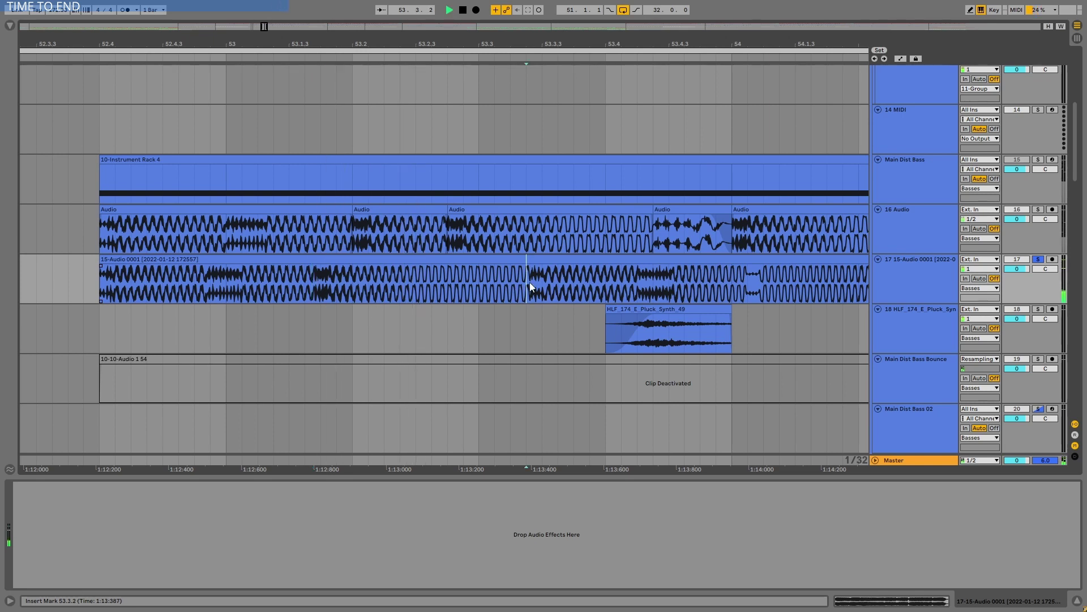
pyautogui.click(637, 280)
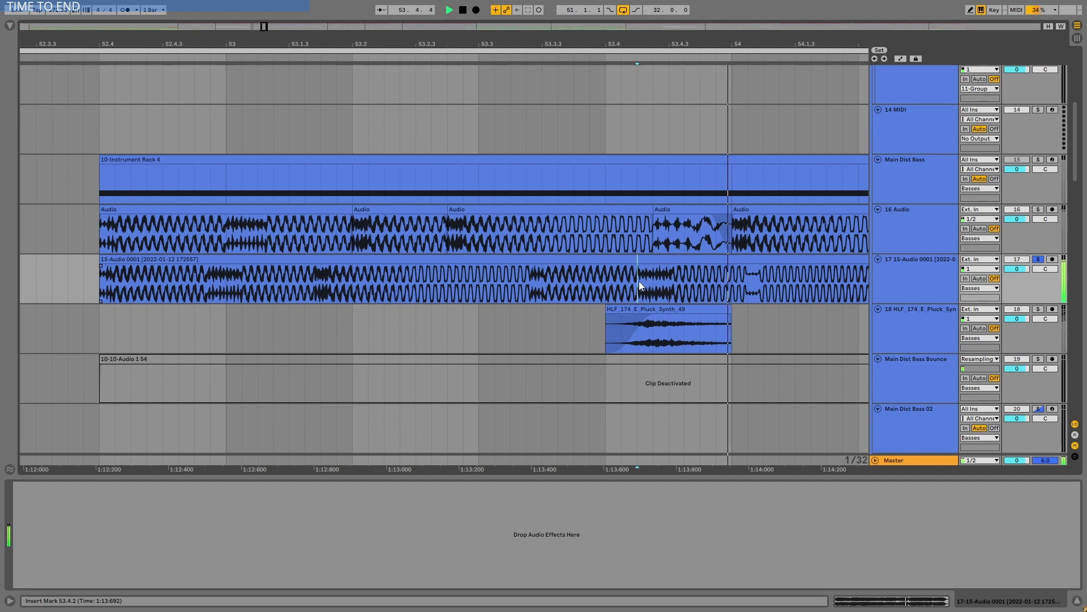
pyautogui.moveTo(639, 274); pyautogui.dragTo(686, 274)
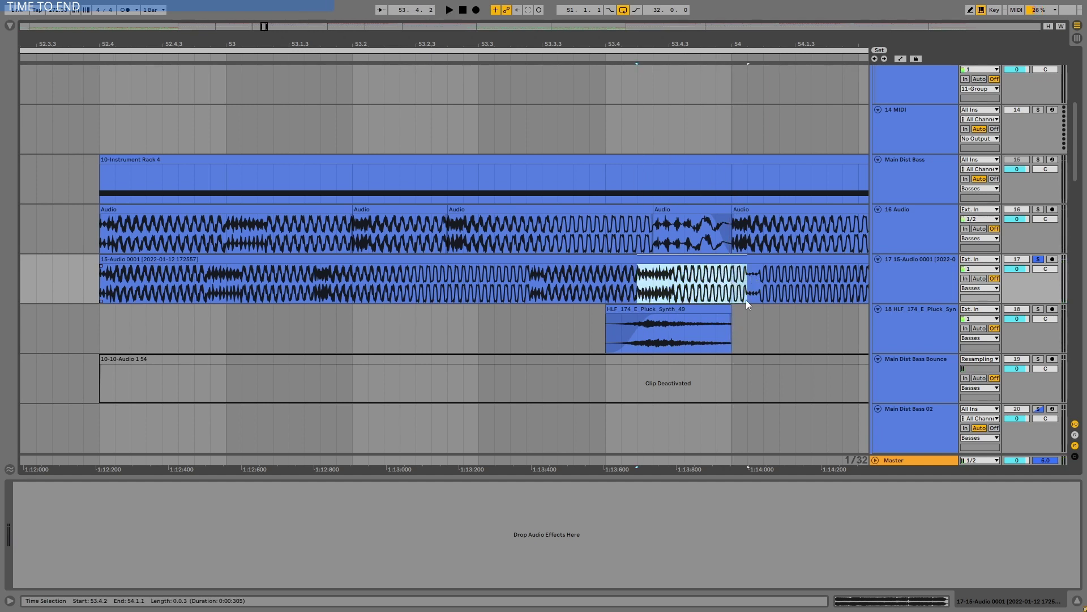
pyautogui.press('space')
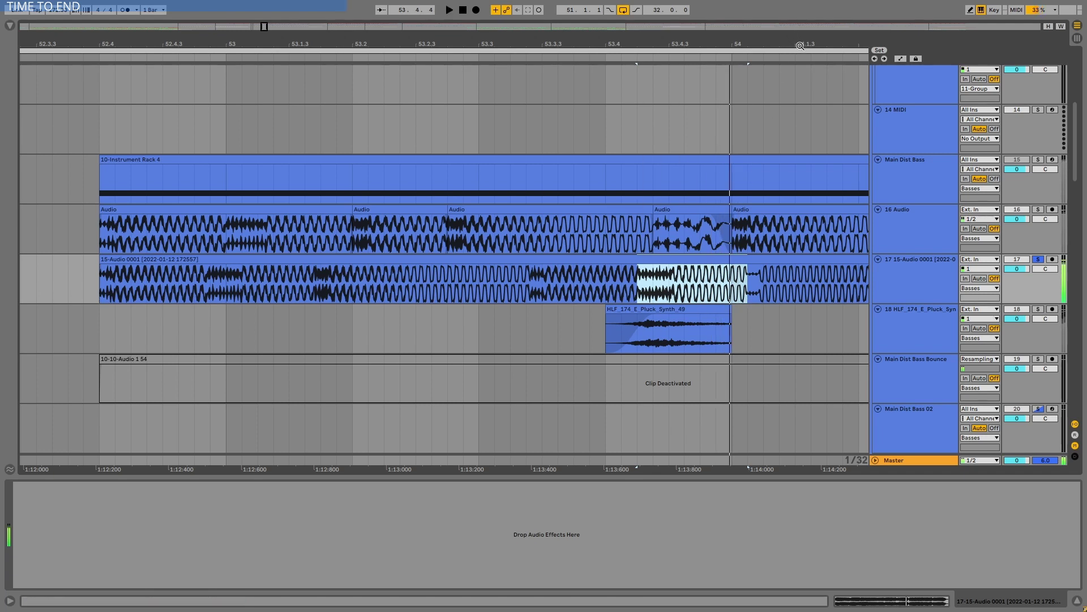
pyautogui.hscroll(5, 654, 289)
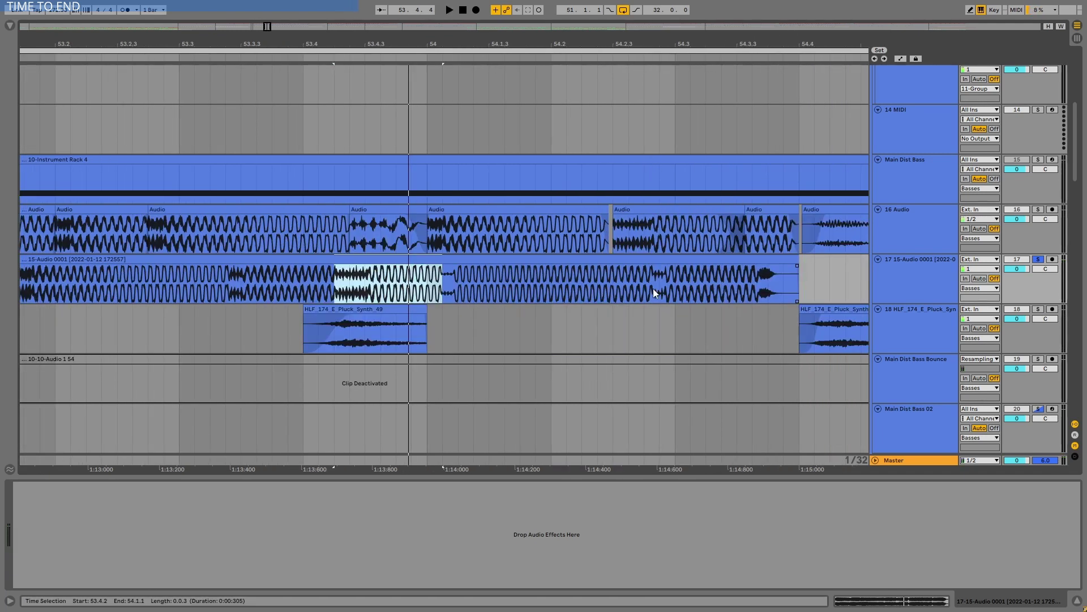
pyautogui.click(654, 285)
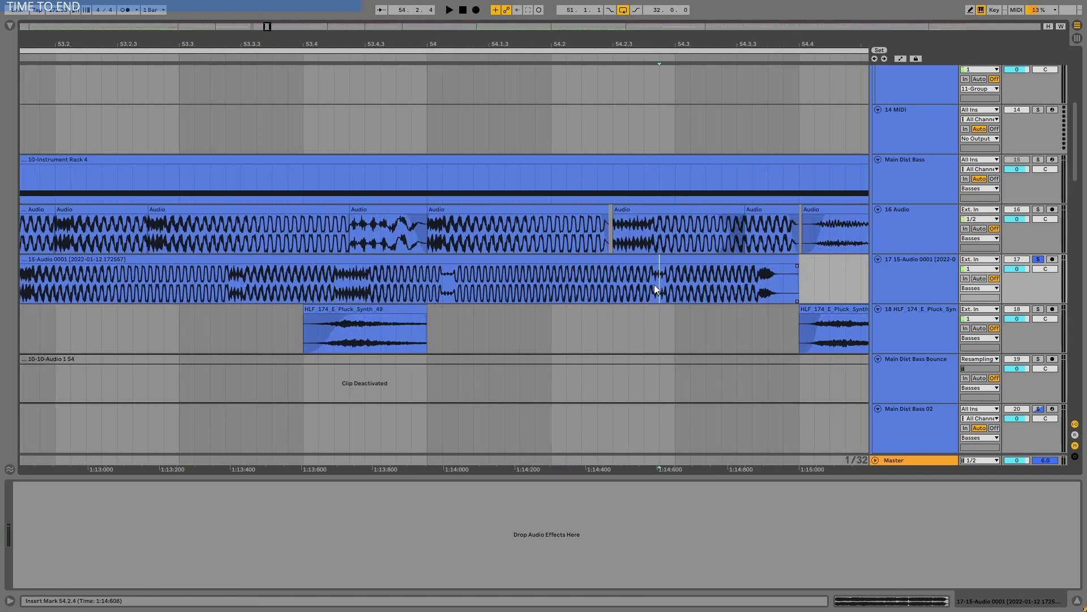
# - Split track 17's recording at 54.3.3 and stretch the tail clip to end at 55.1.2
pyautogui.click(755, 281)
pyautogui.moveTo(793, 44); pyautogui.dragTo(590, 296)
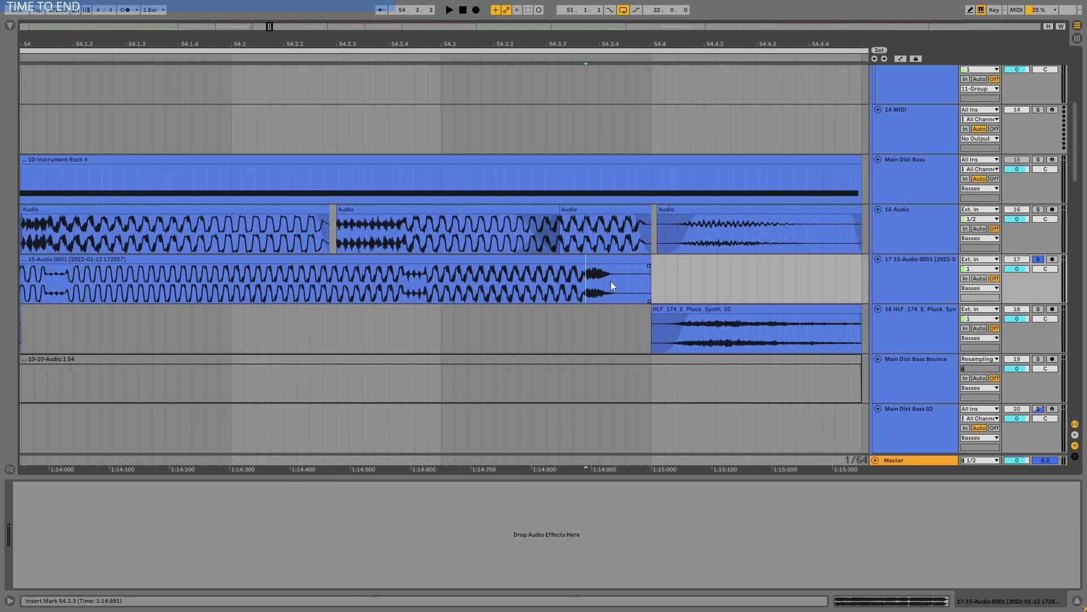
pyautogui.keyDown('shift'); pyautogui.click(652, 257); pyautogui.keyUp('shift')
pyautogui.moveTo(651, 259); pyautogui.dragTo(881, 270)
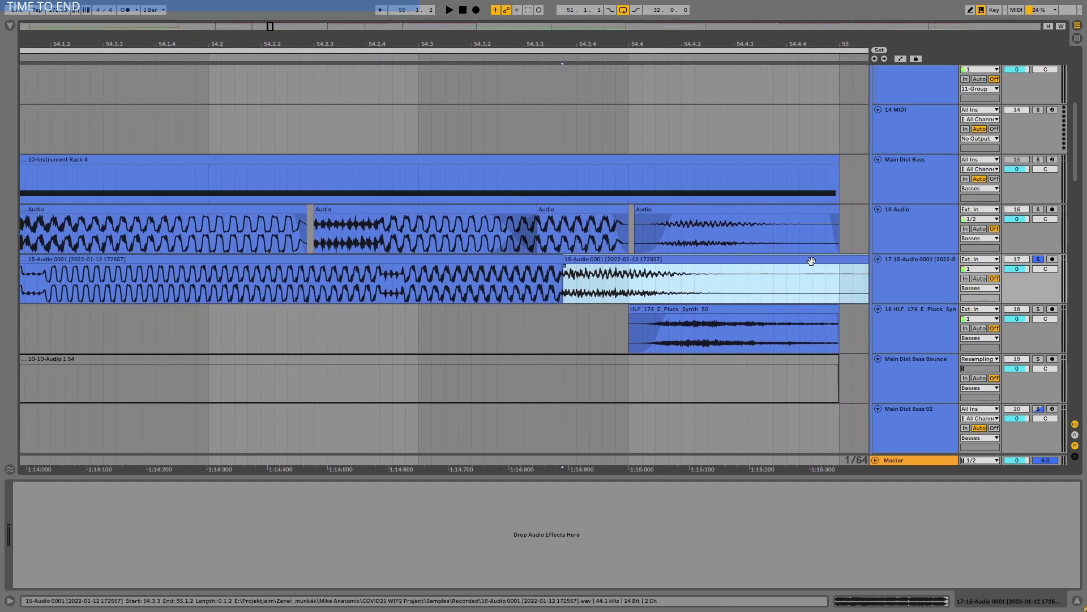
# - Audition the Complex warp mode on the stretched tail clip and settle on Texture
pyautogui.moveTo(469, 475); pyautogui.dragTo(469, 400)
pyautogui.click(142, 446)
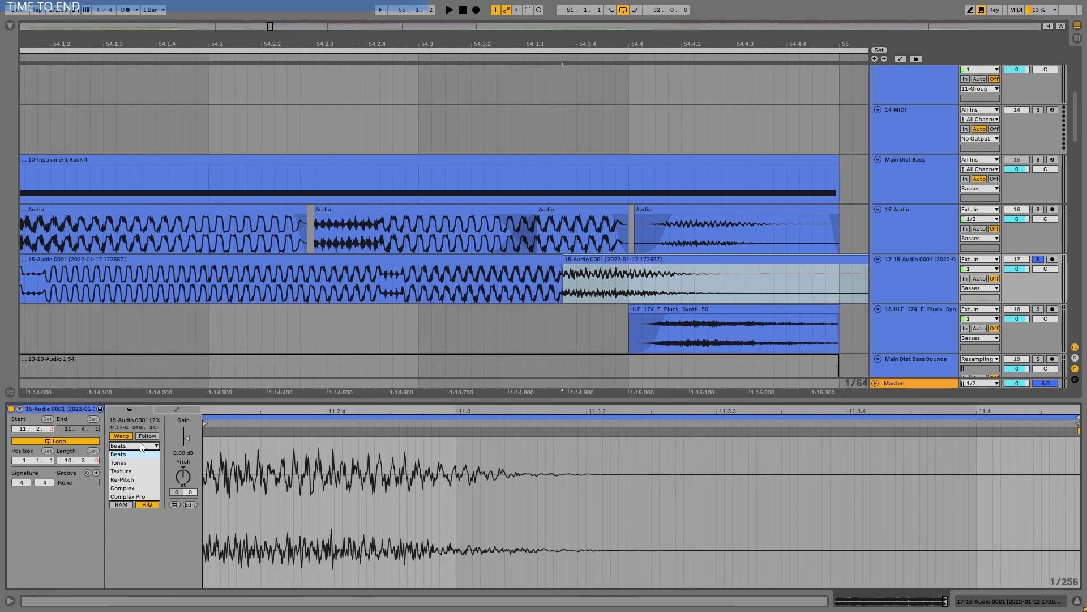
pyautogui.click(133, 488)
pyautogui.click(128, 447)
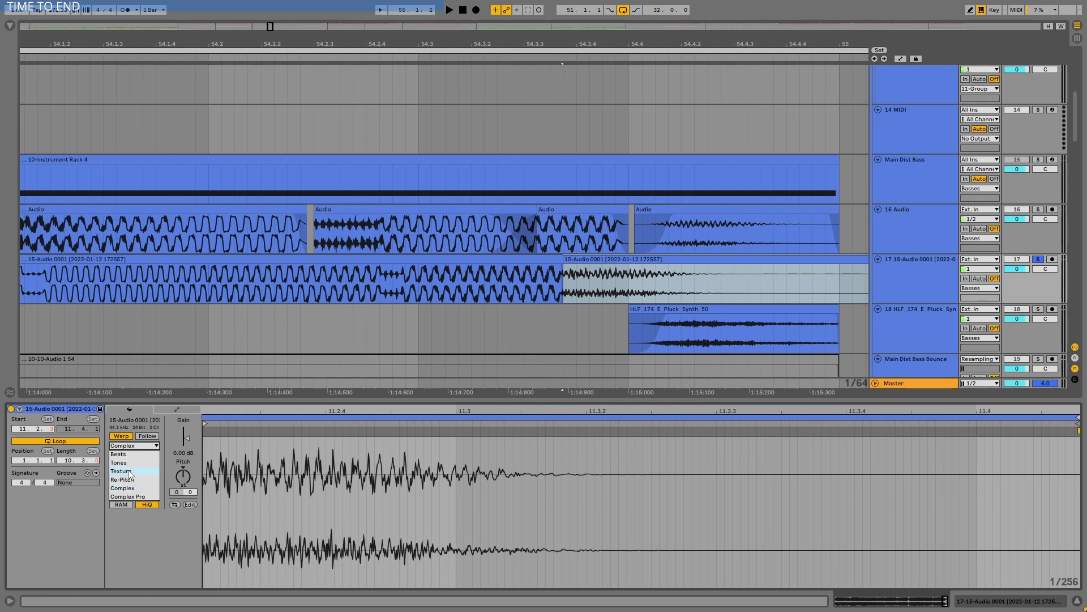
pyautogui.press('space')
pyautogui.click(696, 258)
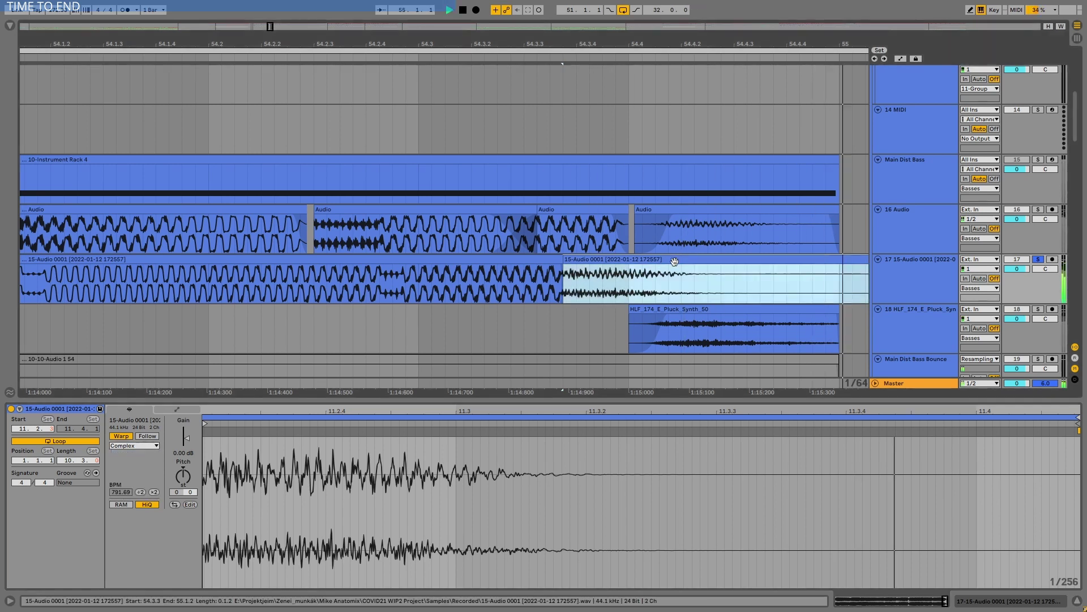
pyautogui.click(134, 445)
pyautogui.click(132, 471)
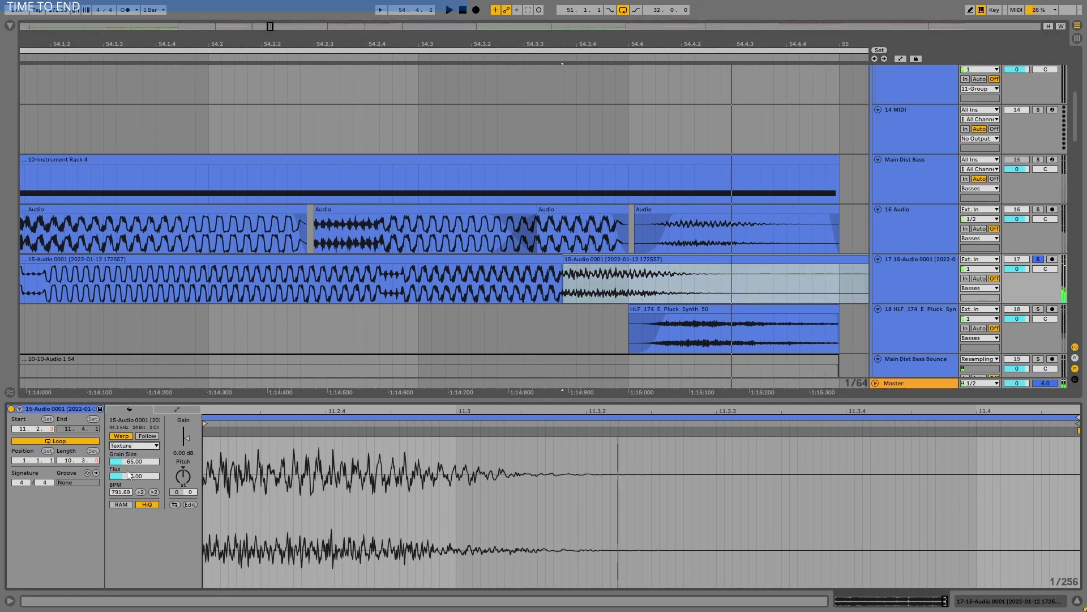
# - Try a grain size of 16.27, a flux of 0.00 and a pitch of -9 semitones on the tail clip
pyautogui.moveTo(134, 461); pyautogui.dragTo(134, 510)
pyautogui.moveTo(131, 462); pyautogui.dragTo(131, 430)
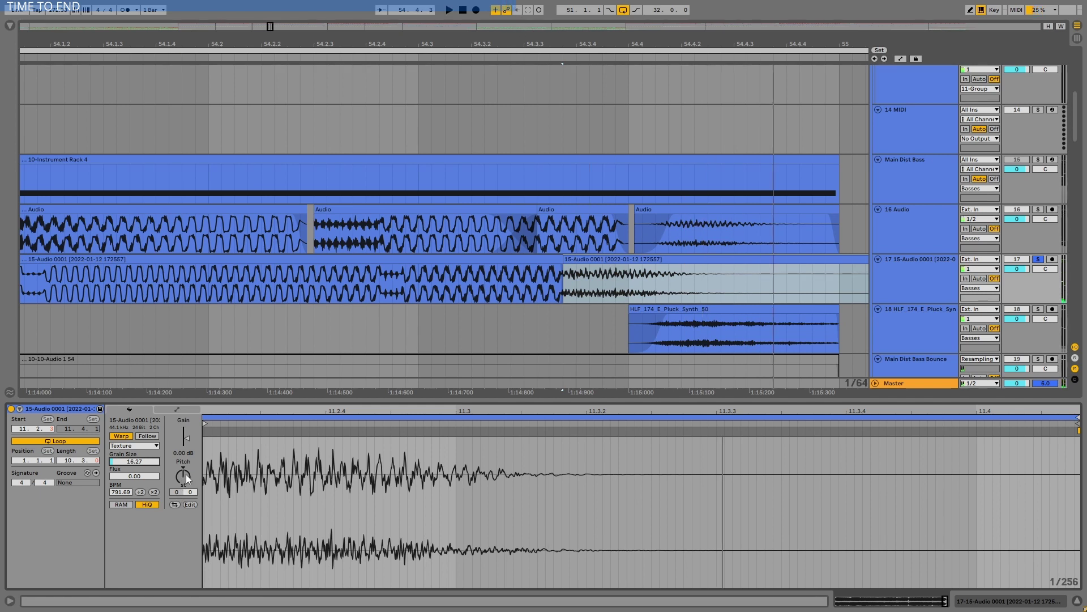
pyautogui.moveTo(183, 475); pyautogui.dragTo(183, 493)
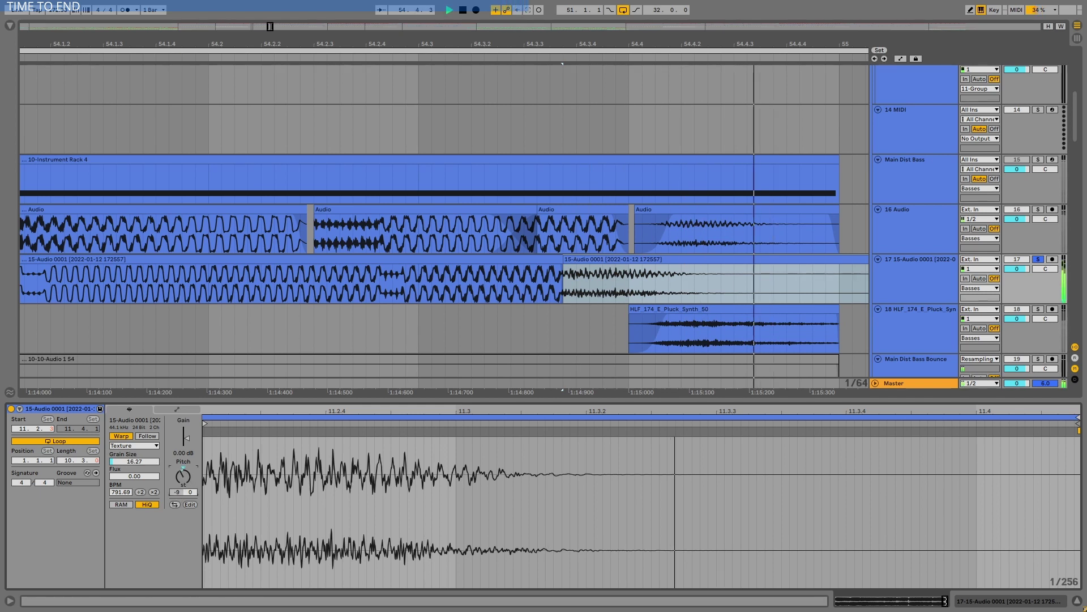
pyautogui.moveTo(183, 493); pyautogui.dragTo(187, 461)
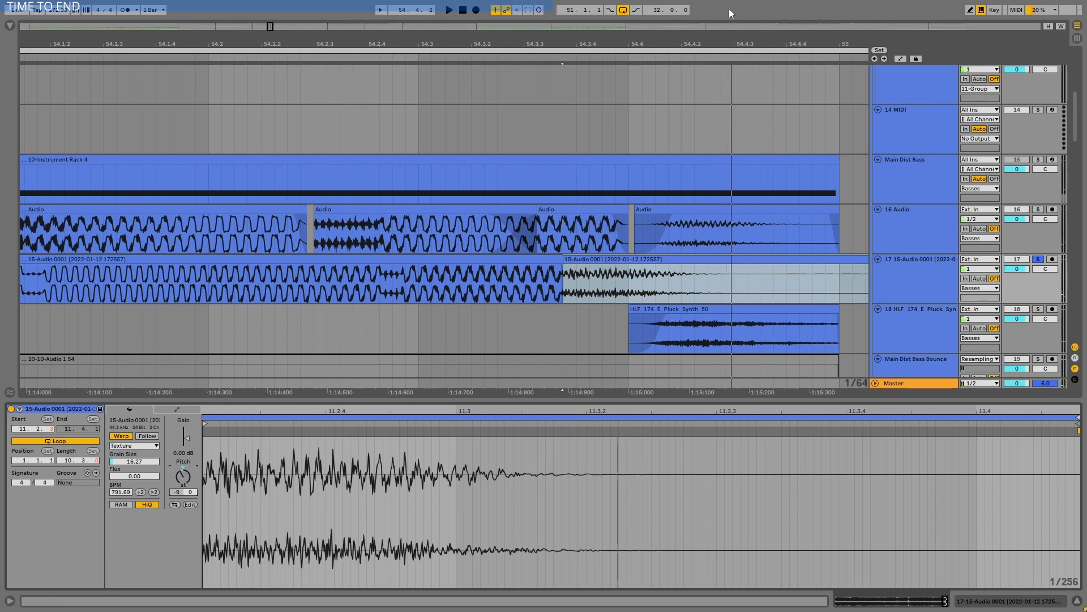
# - Split track 17's recording at the transients at 52.4.4, 53.1.3, 53.3.2 and 53.4.2
pyautogui.moveTo(672, 43); pyautogui.dragTo(536, 139)
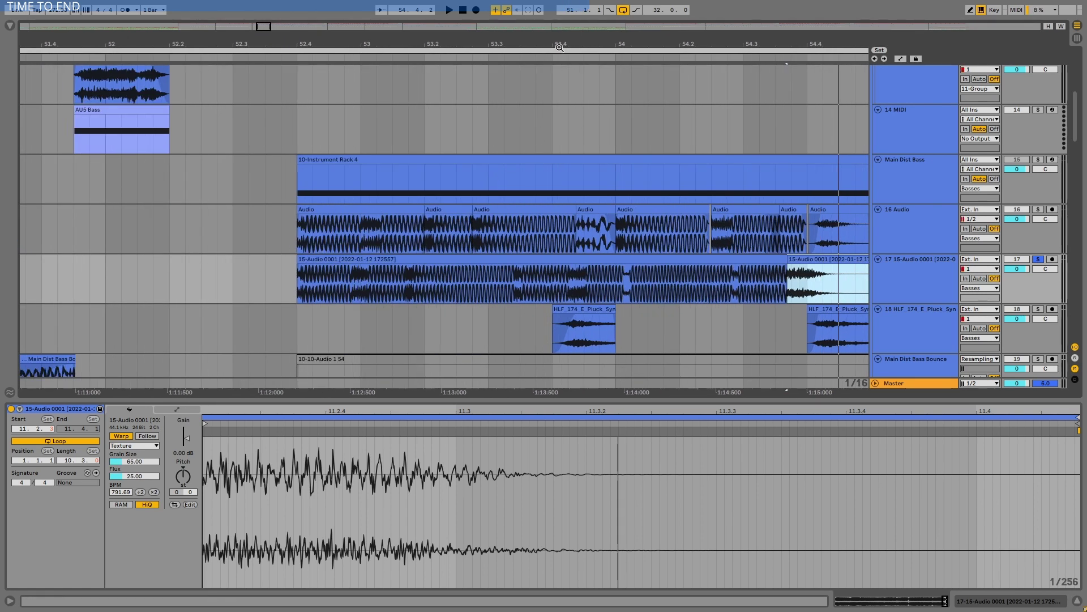
pyautogui.moveTo(560, 47); pyautogui.dragTo(434, 76)
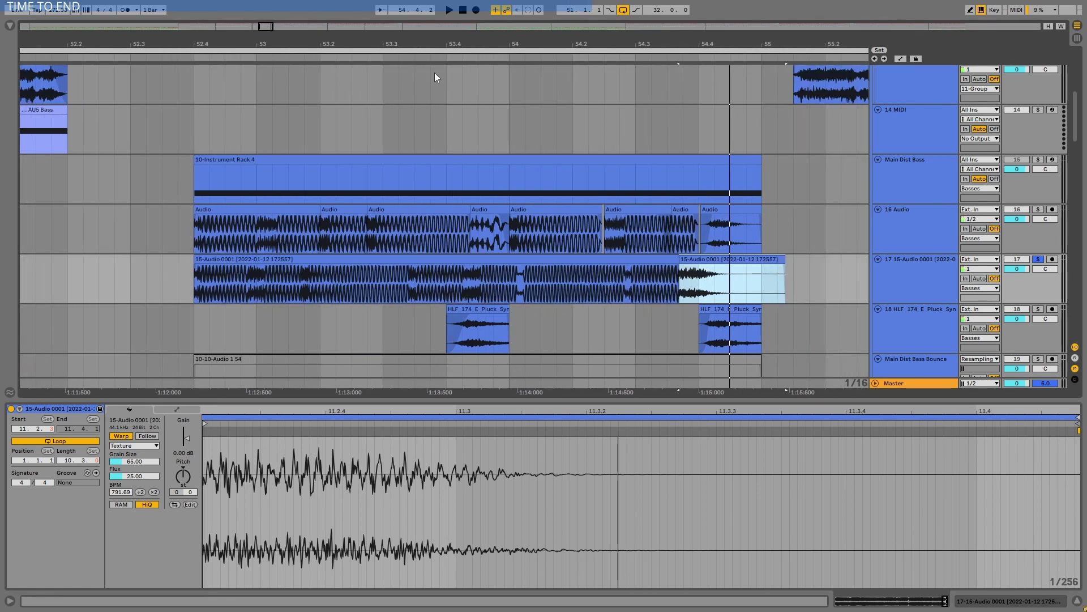
pyautogui.click(248, 277)
pyautogui.press('+')
pyautogui.press('+')
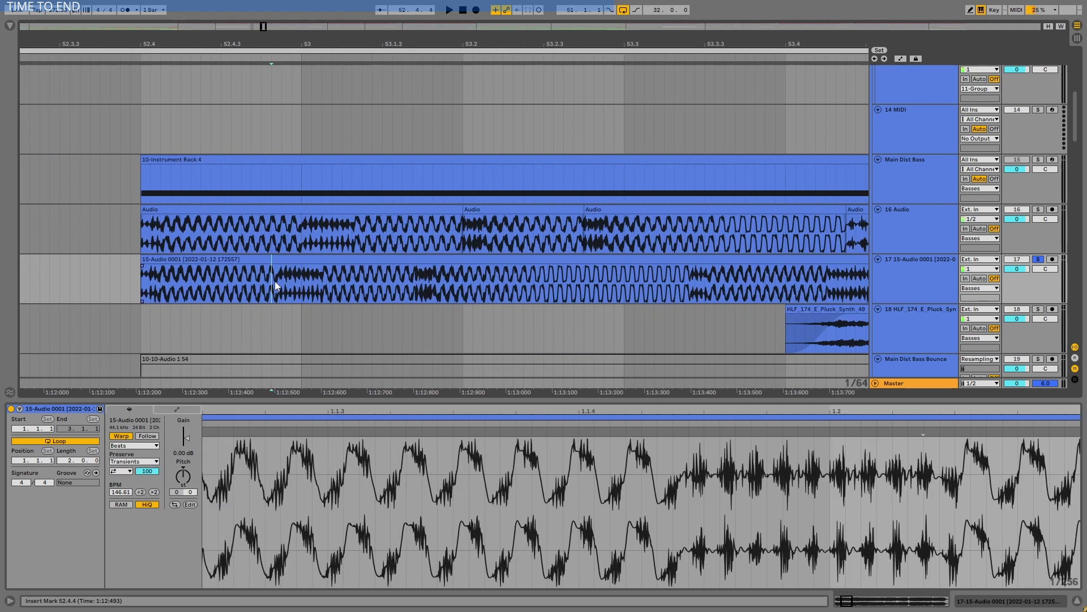
pyautogui.hotkey('ctrl', 'e')
pyautogui.click(412, 276)
pyautogui.hotkey('ctrl', 'e')
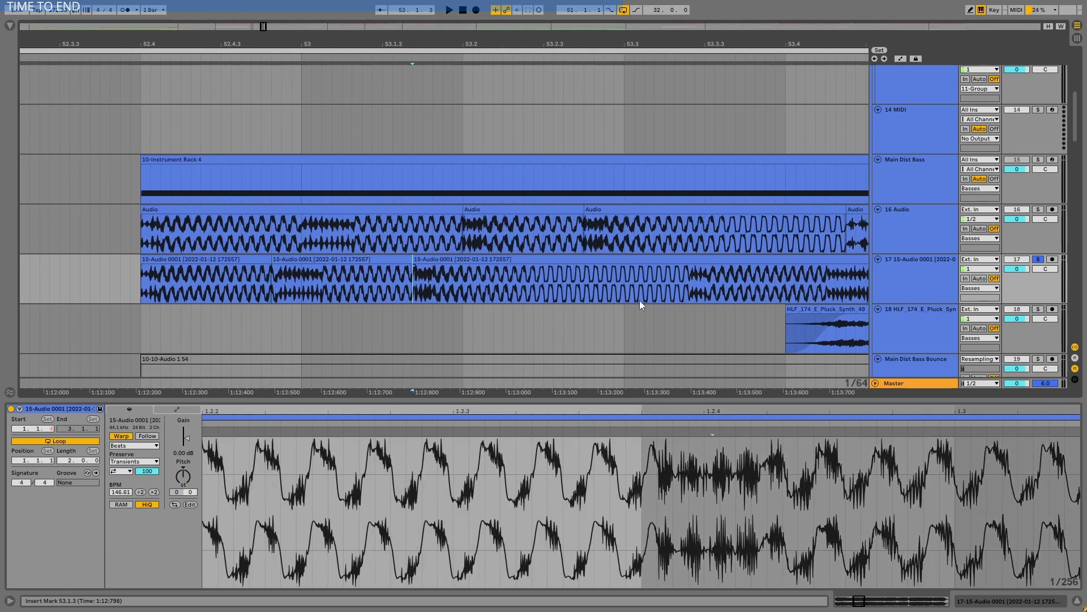
pyautogui.click(685, 277)
pyautogui.hotkey('ctrl', 'e')
pyautogui.press('-')
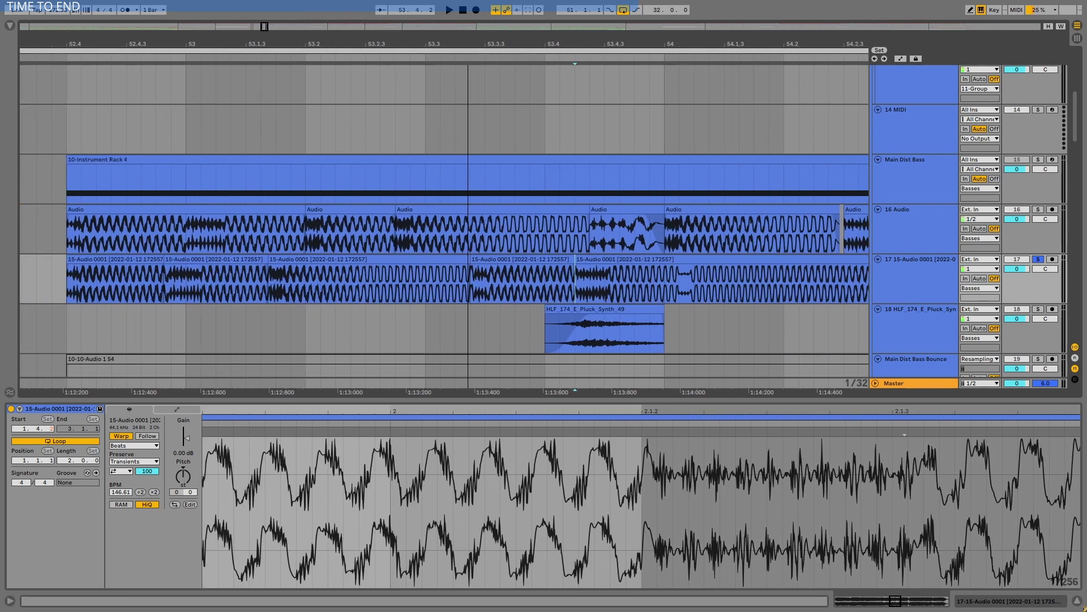
# - Compare the first slice on track 17 with the first Audio clip on track 16, selecting each in turn
pyautogui.click(197, 261)
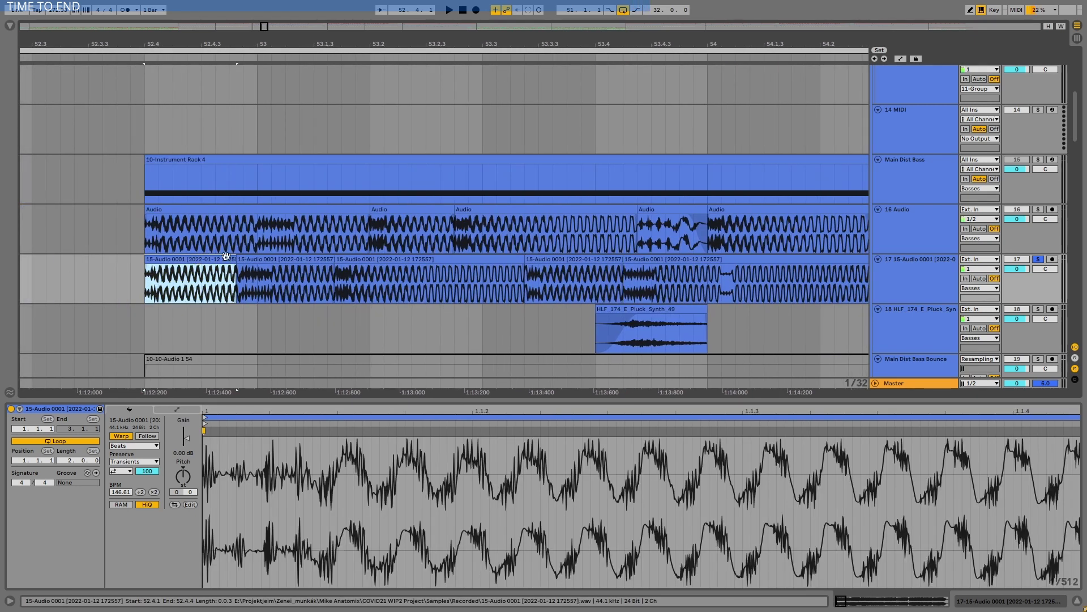
pyautogui.click(264, 218)
pyautogui.click(264, 215)
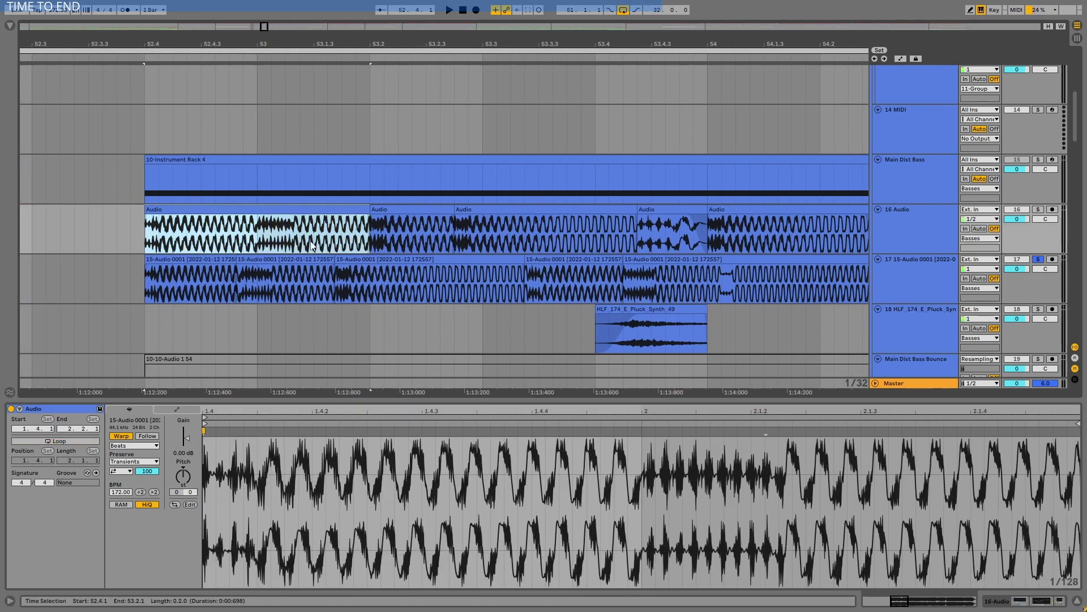
# - Copy track 17's second slice to 53.1.3 and play the phrase from the first slice
pyautogui.click(270, 262)
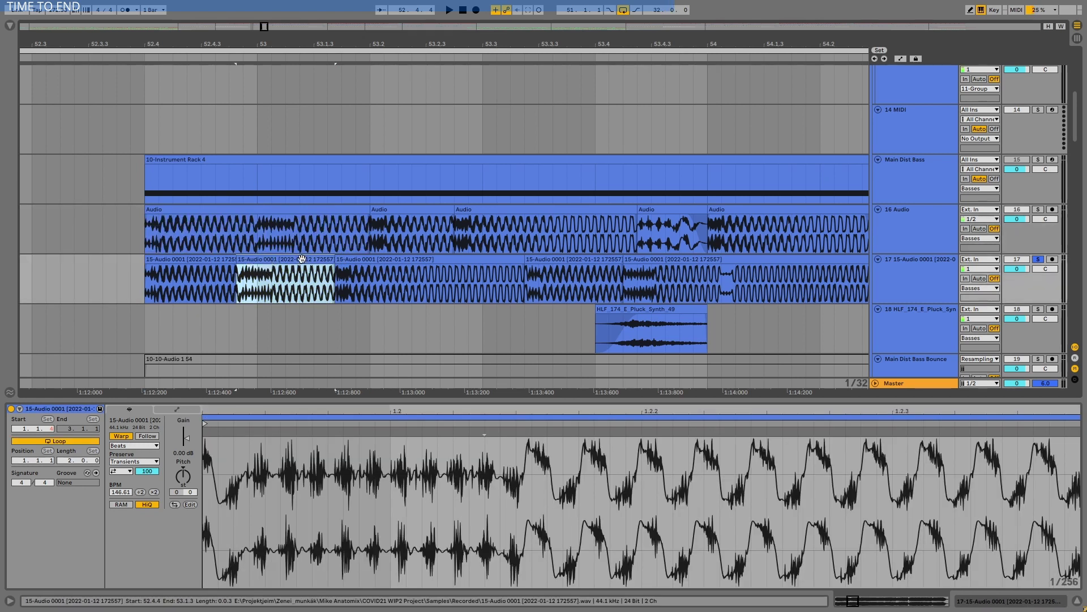
pyautogui.click(221, 261)
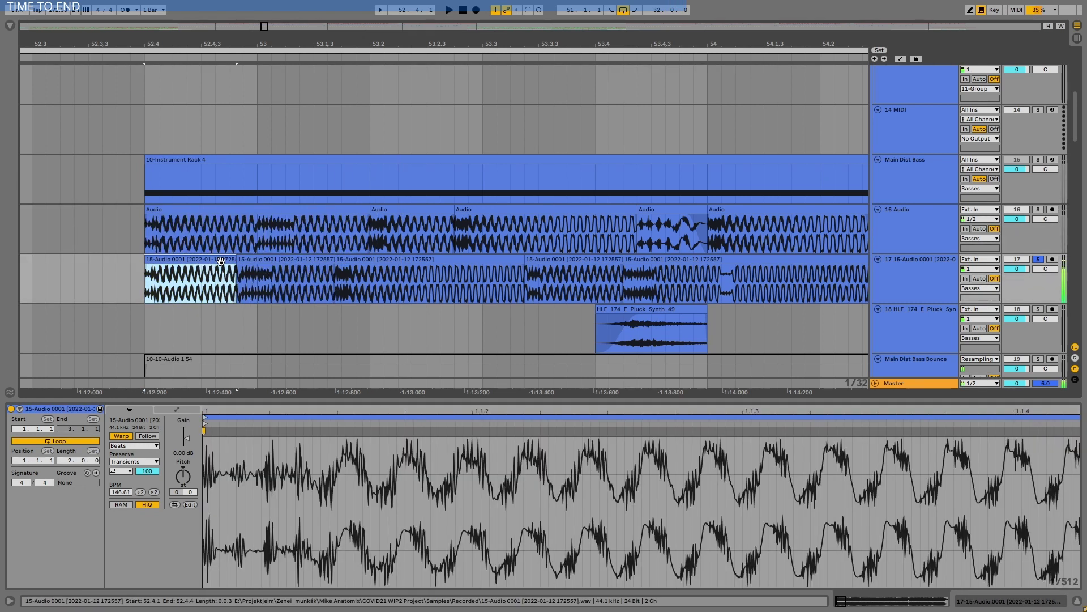
pyautogui.press('space')
pyautogui.moveTo(269, 262); pyautogui.dragTo(369, 261)
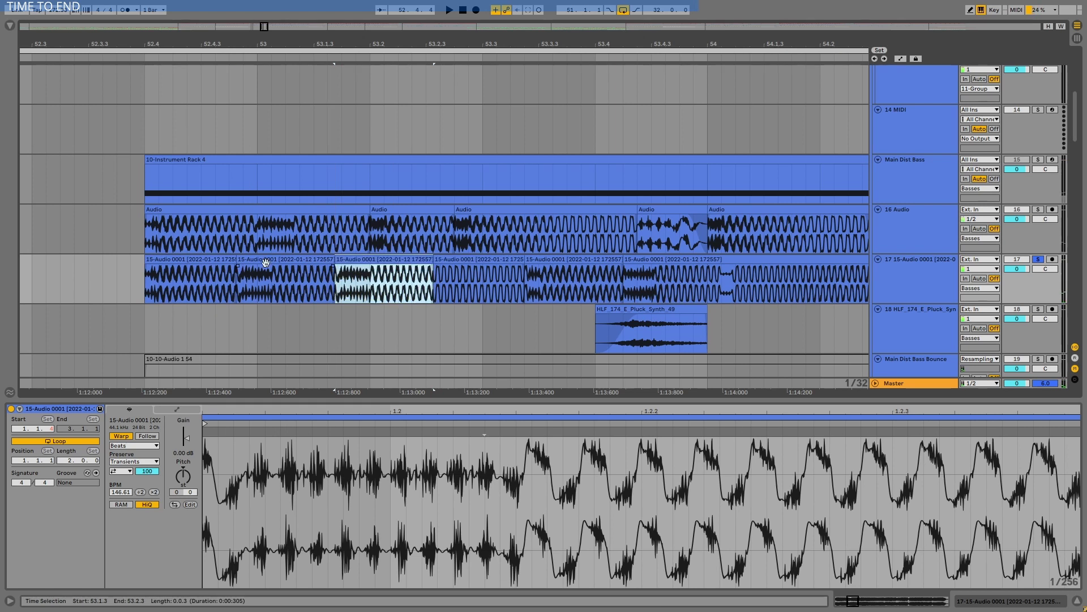
pyautogui.click(214, 261)
pyautogui.press('space')
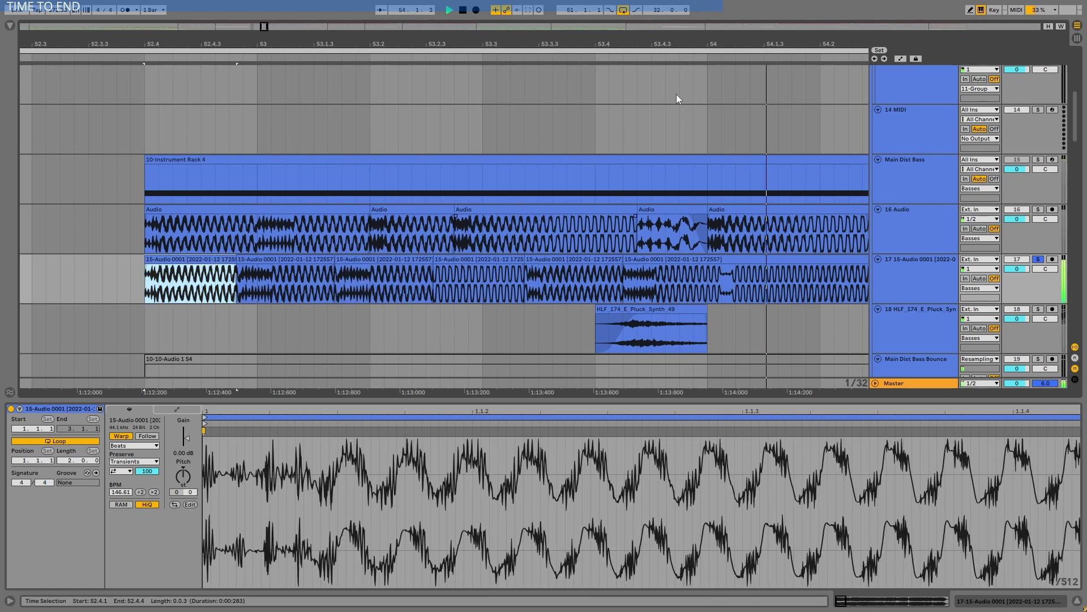
# - Split the slice starting at 53.4.2 on track 17 at 54.1.1
pyautogui.click(502, 261)
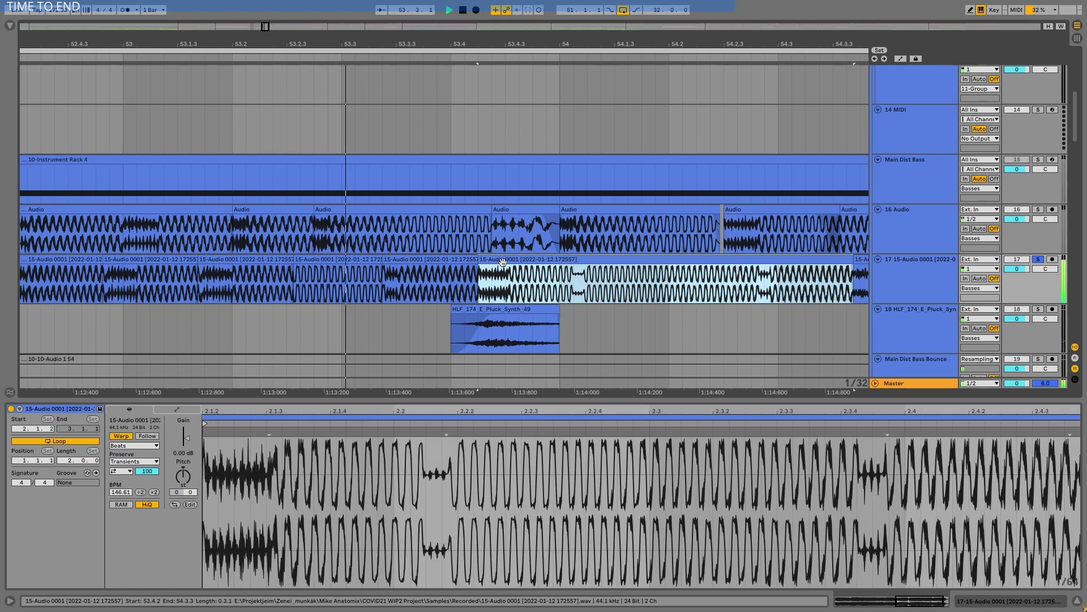
pyautogui.press('space')
pyautogui.click(575, 280)
pyautogui.hotkey('ctrl', 'e')
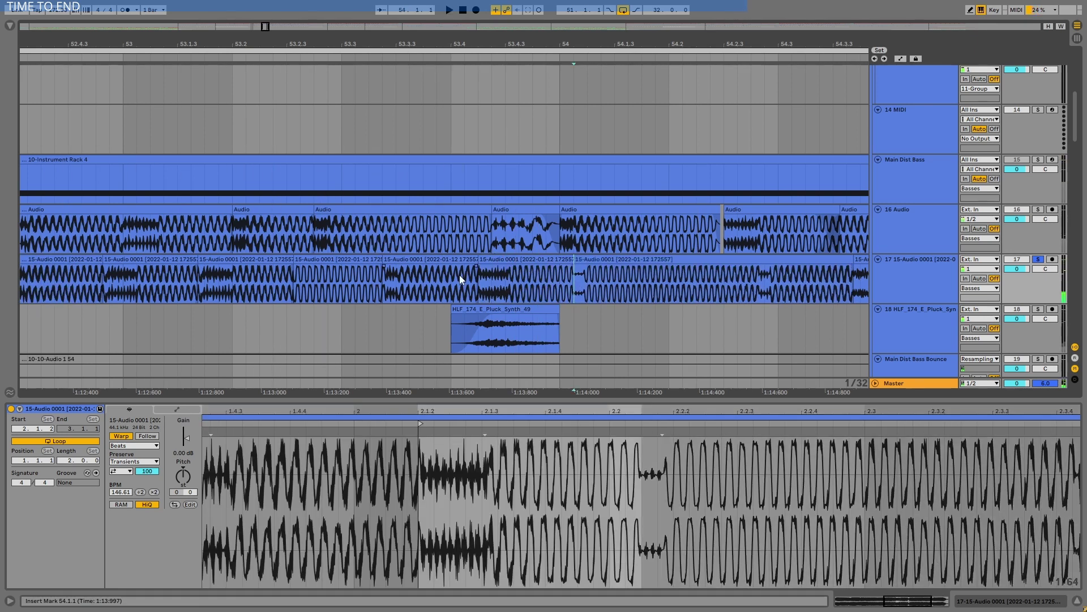
# - Try moving the slice at 53.4.2 on track 17 to 53.3.2, audition it, and undo the move
pyautogui.moveTo(524, 266); pyautogui.dragTo(430, 266)
pyautogui.click(73, 266)
pyautogui.press('space')
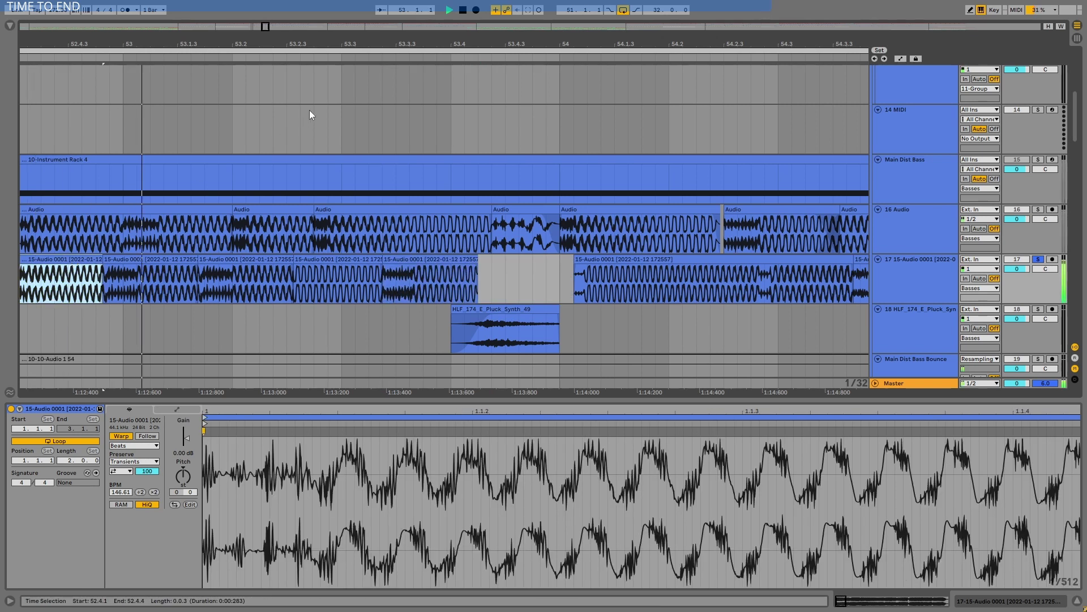
pyautogui.hotkey('ctrl', 'z')
# - Play track 17's sliced phrase, then solo track 16 and play its arranged phrase from the first Audio clip for comparison
pyautogui.click(73, 261)
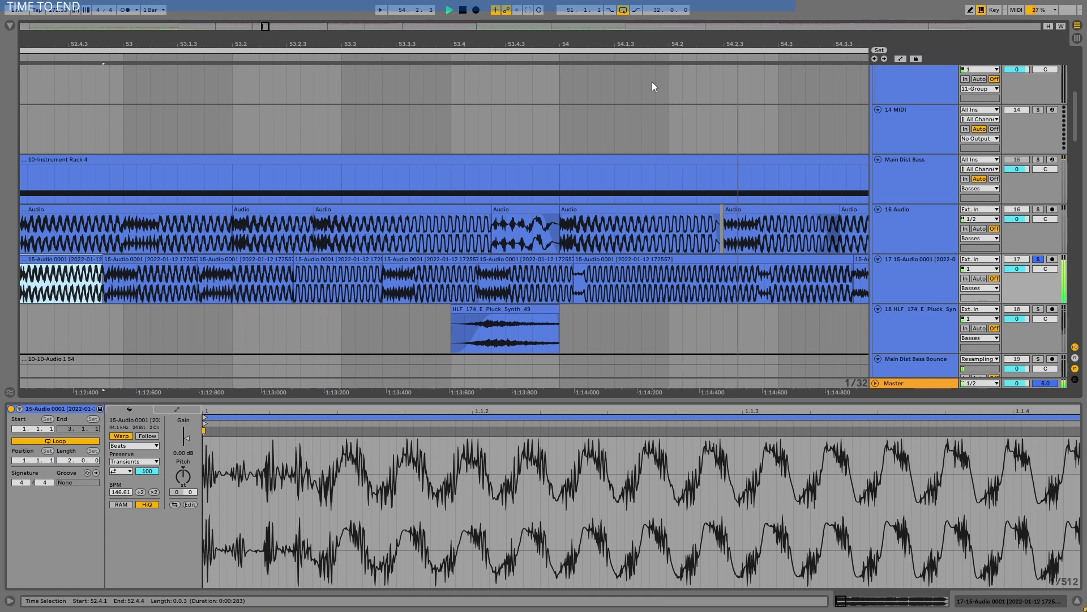
pyautogui.moveTo(555, 50); pyautogui.dragTo(553, 45)
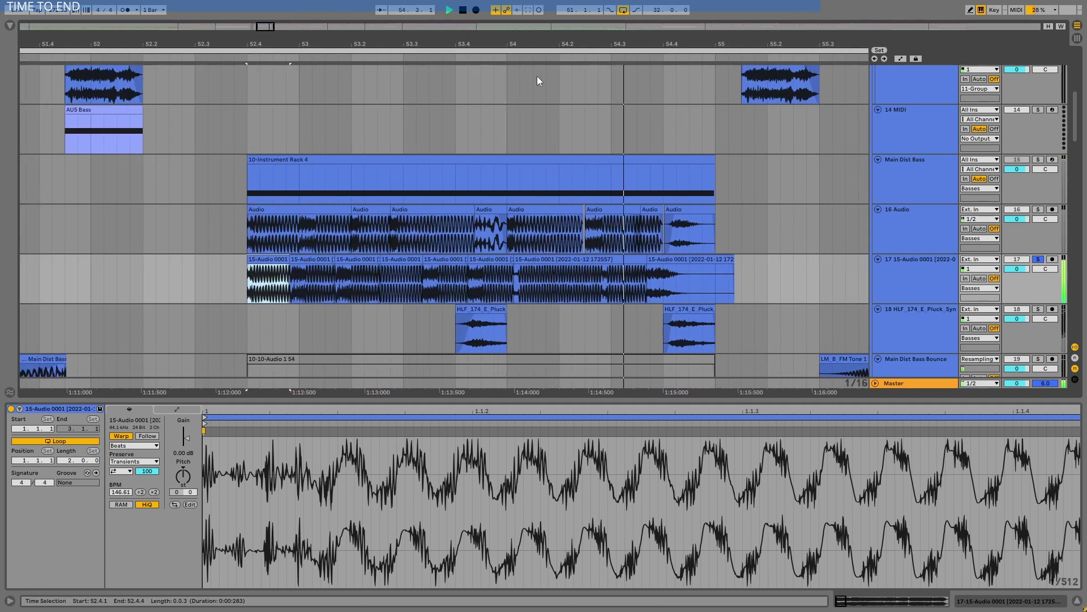
pyautogui.click(928, 223)
pyautogui.click(1038, 209)
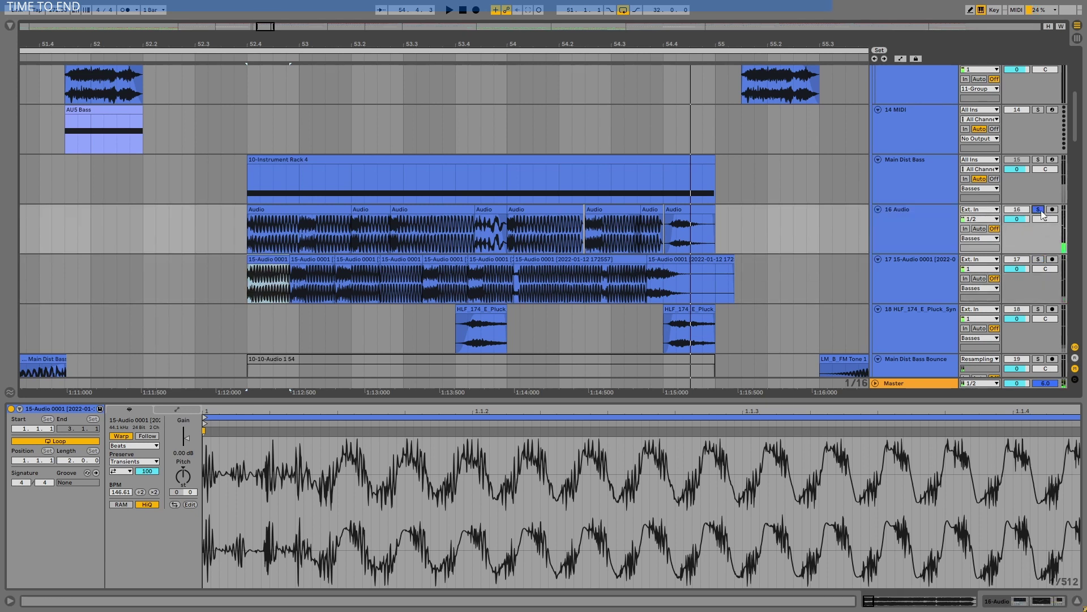
pyautogui.click(252, 208)
pyautogui.press('space')
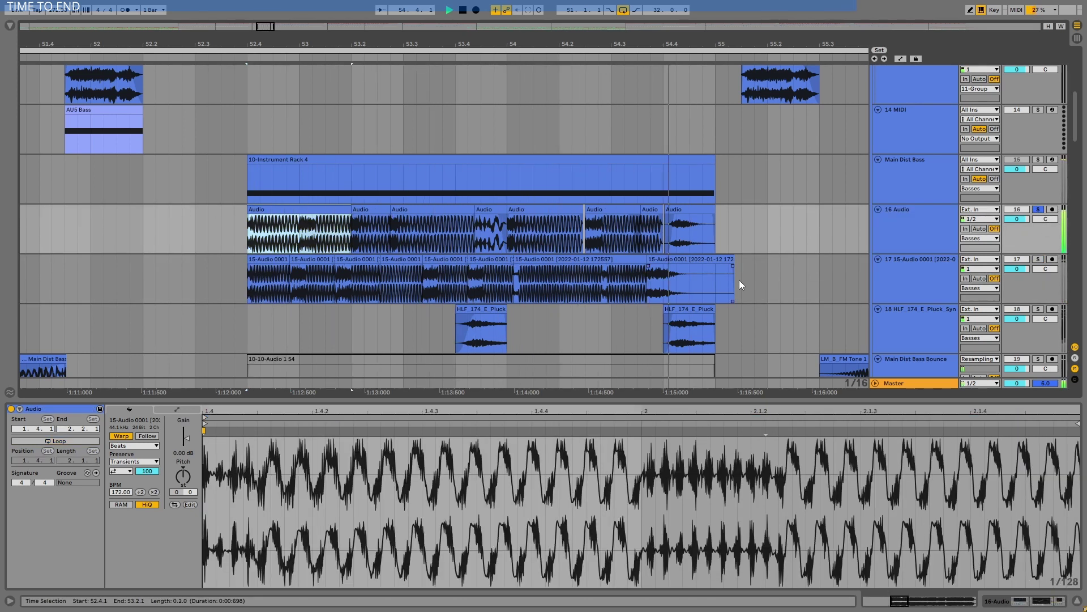
pyautogui.press('space')
# - Examine track 16's Saturator, EQ Eight and second Saturator in the effect chain while playing its phrase
pyautogui.hotkey('shift', 'Tab')
pyautogui.click(92, 489)
pyautogui.click(318, 489)
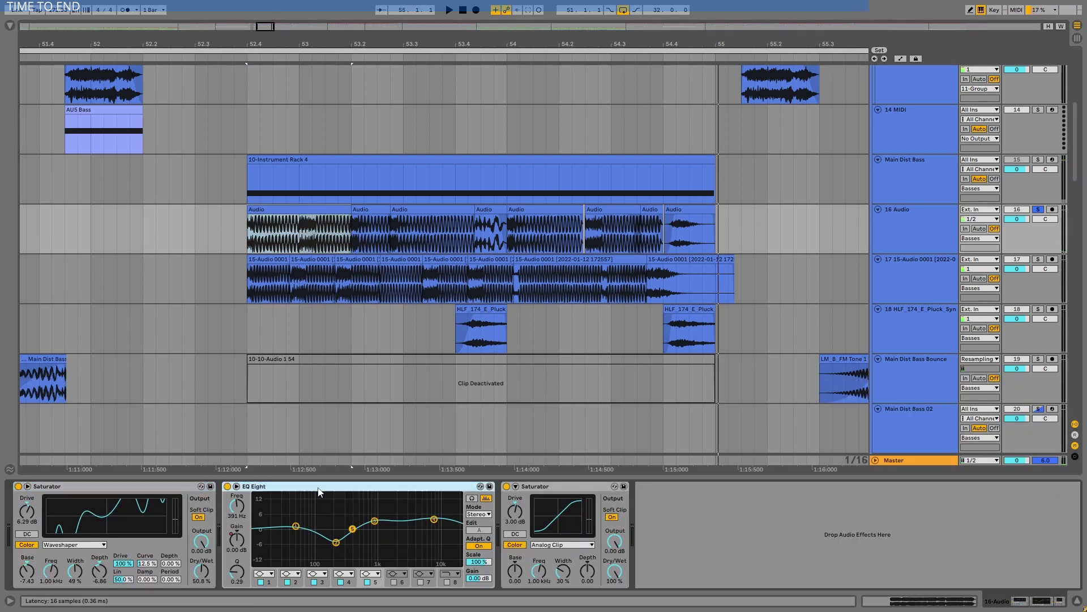
pyautogui.click(546, 488)
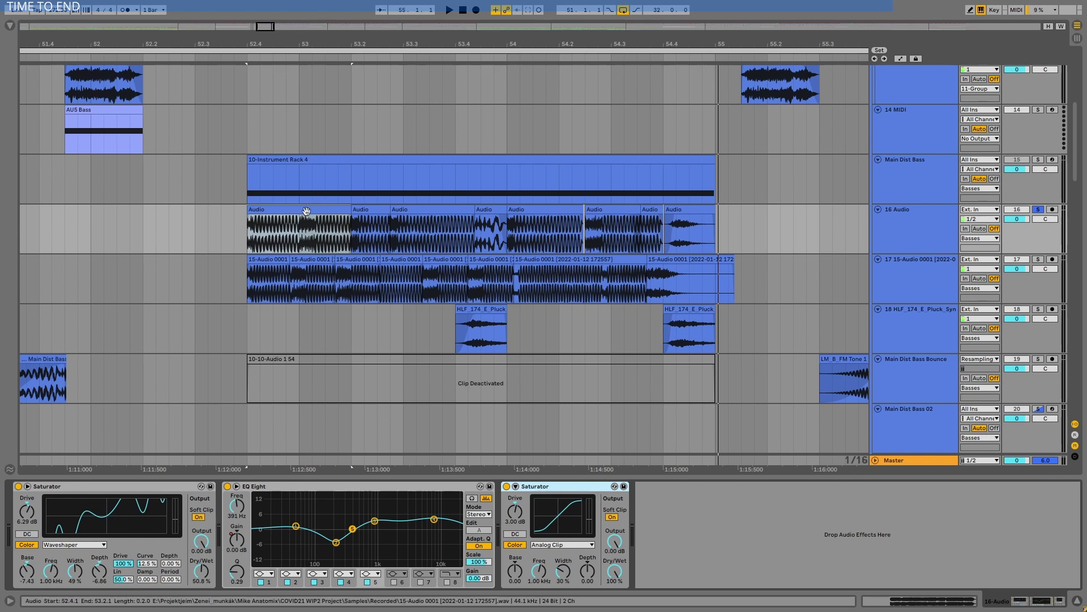
pyautogui.press('space')
pyautogui.press('+')
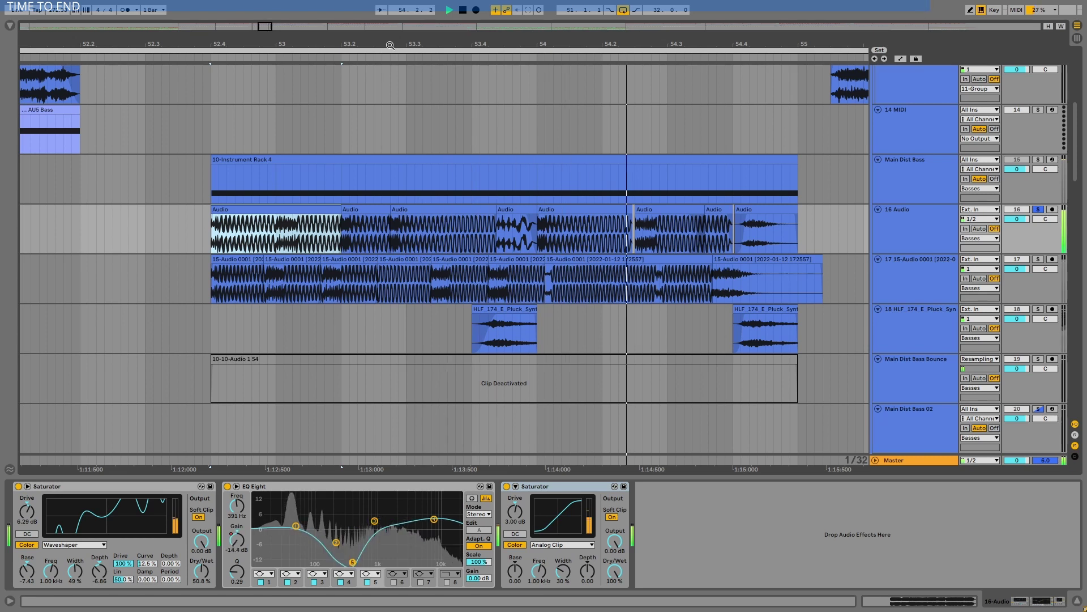
pyautogui.press('space')
pyautogui.scroll(-1, 390, 46)
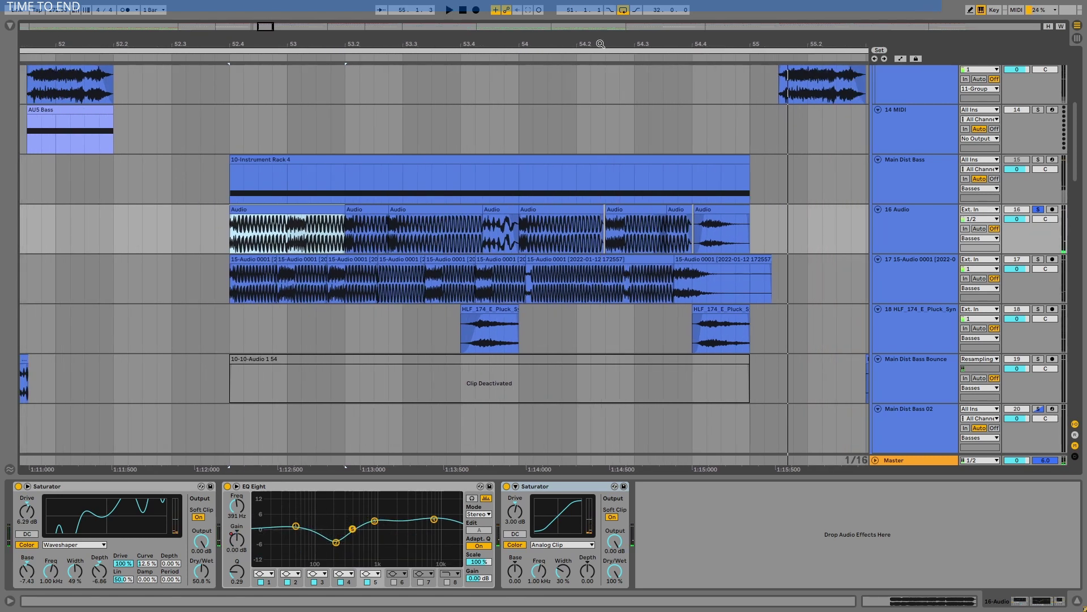
# - Compare the original Main Dist Bass with the resampled phrase on track 16, soloing and playing each track in turn
pyautogui.click(1040, 160)
pyautogui.press('space')
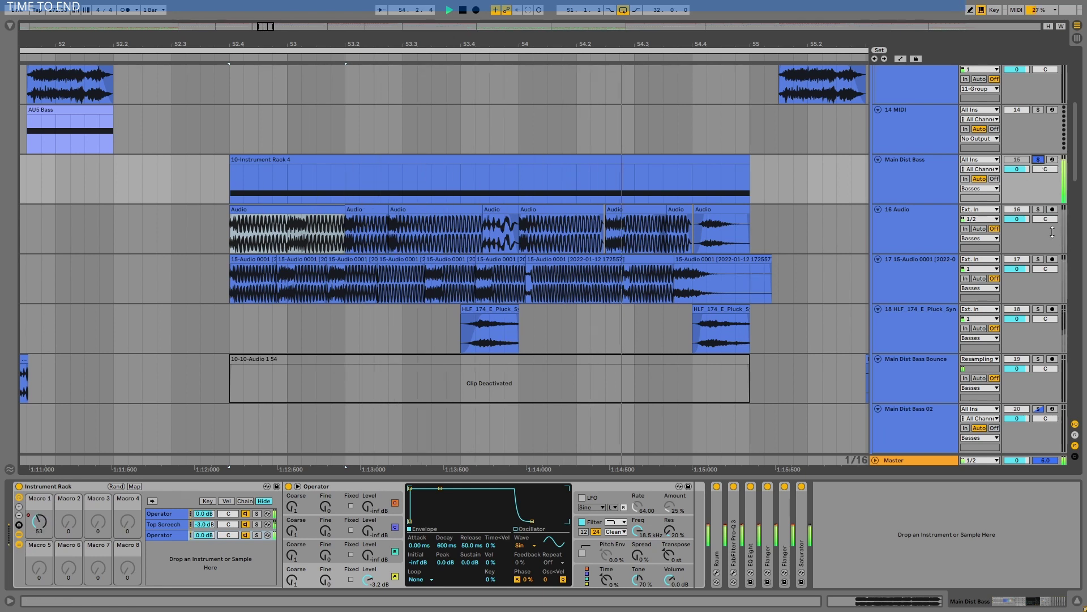
pyautogui.click(1039, 210)
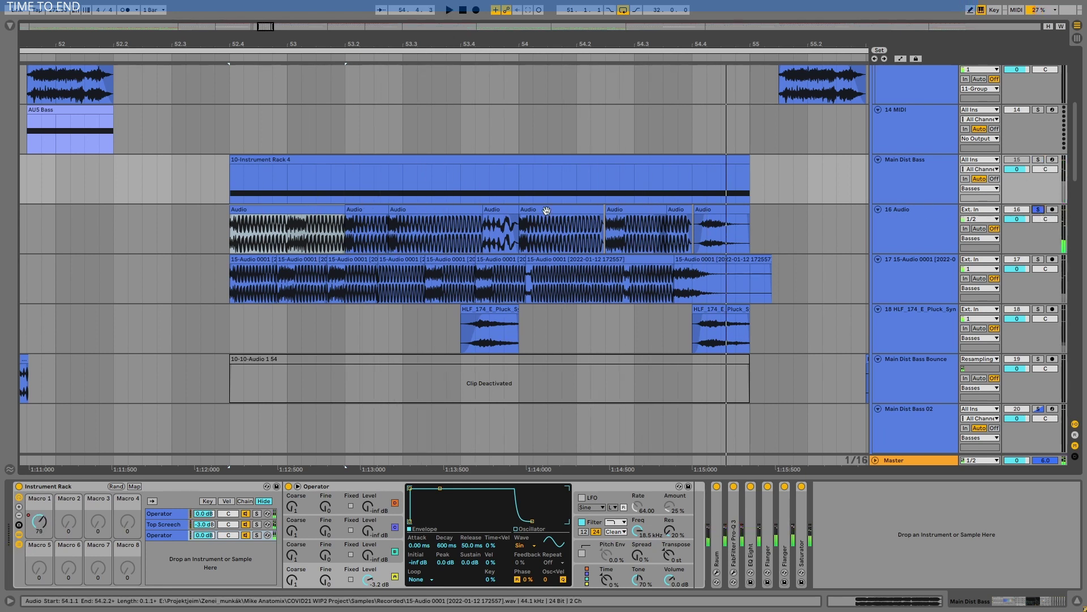
pyautogui.click(301, 212)
pyautogui.press('space')
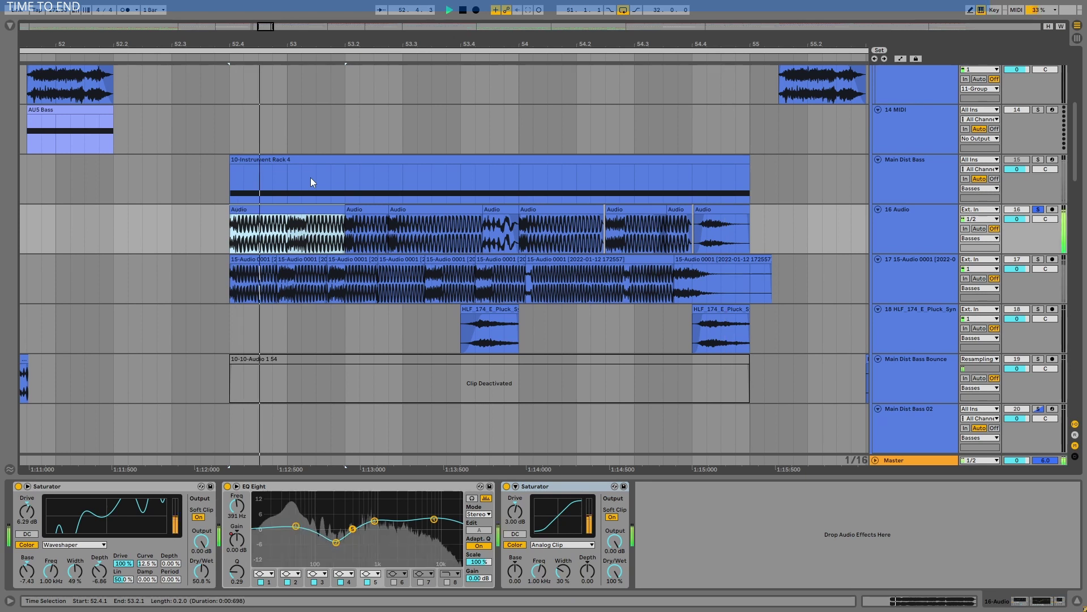